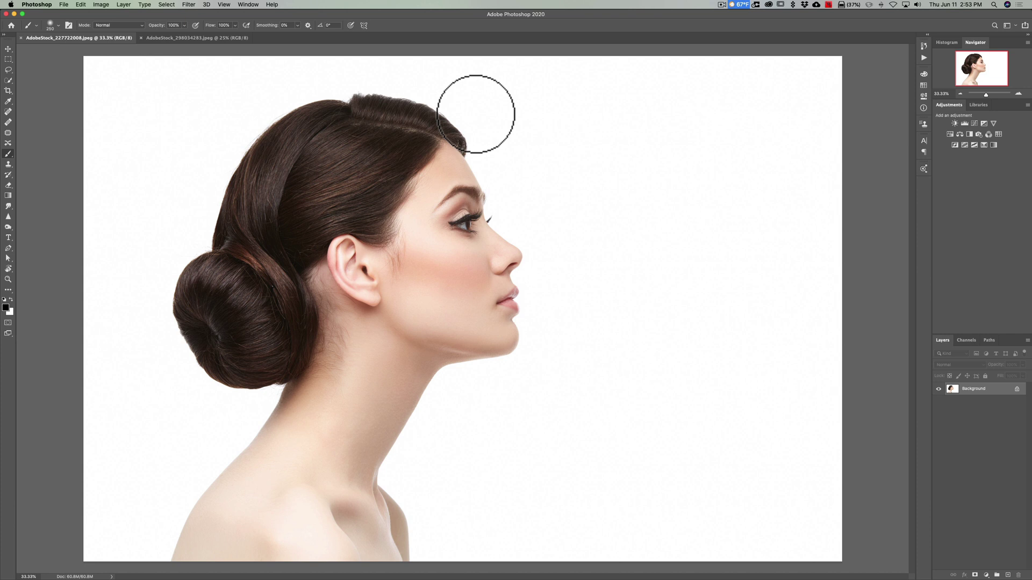
# Step: Select the woman with the Quick Selection Tool's Select Subject
pyautogui.press('w')
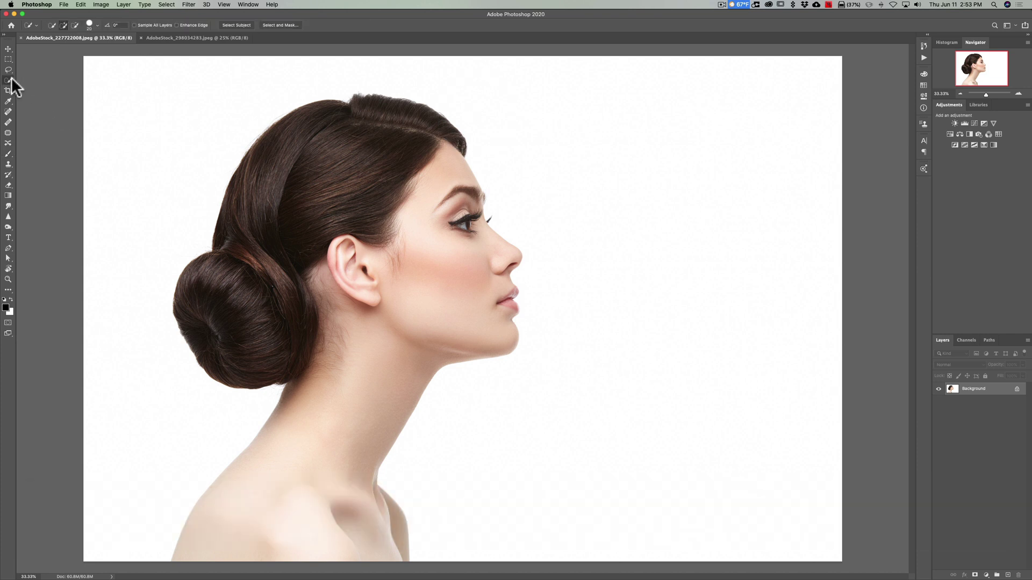
pyautogui.rightClick(9, 81)
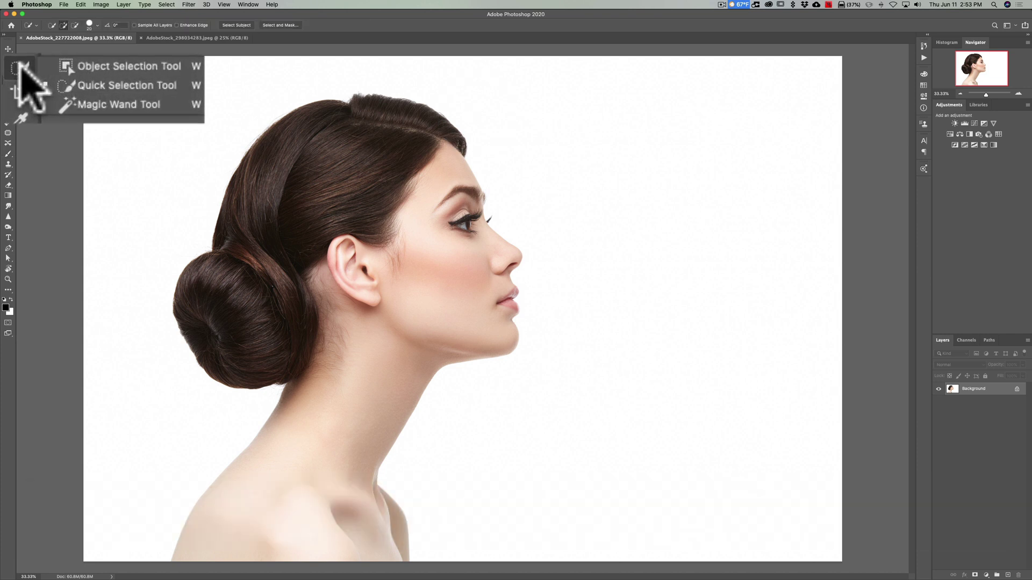
pyautogui.click(13, 75)
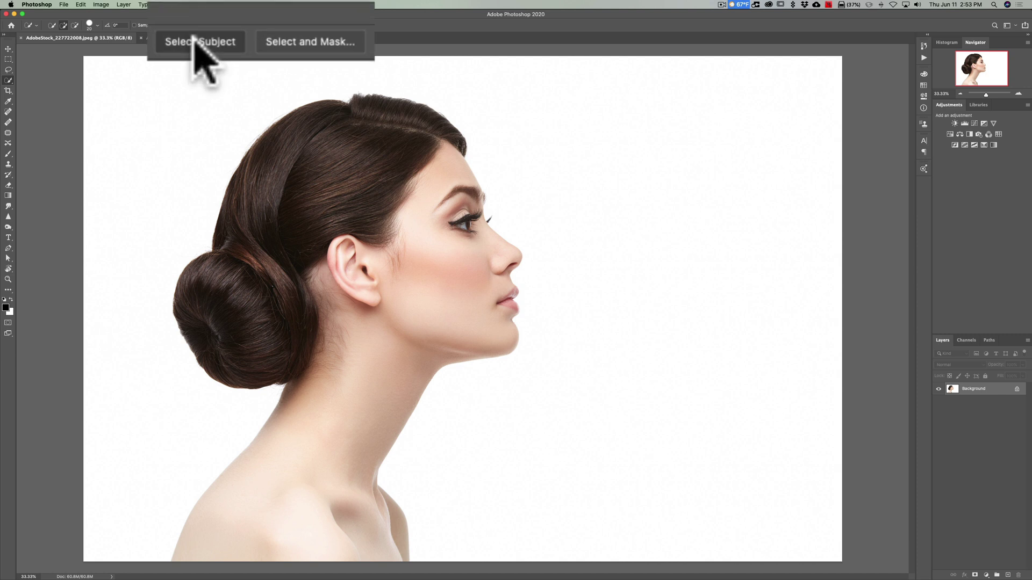
pyautogui.click(235, 24)
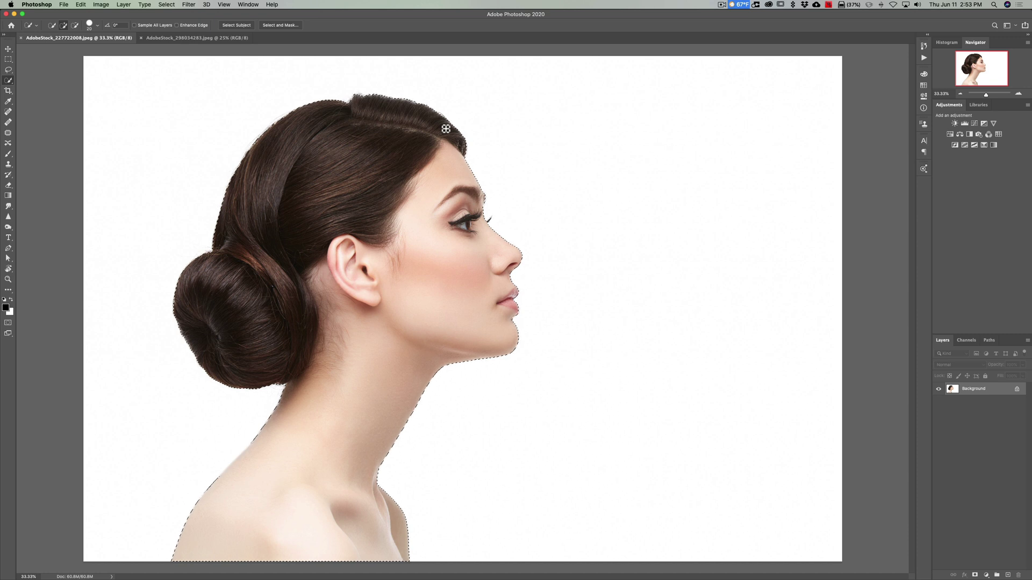
# Step: Refine the selection edge in Select and Mask with Smooth 2 and Feather about 1.1 px
pyautogui.click(318, 40)
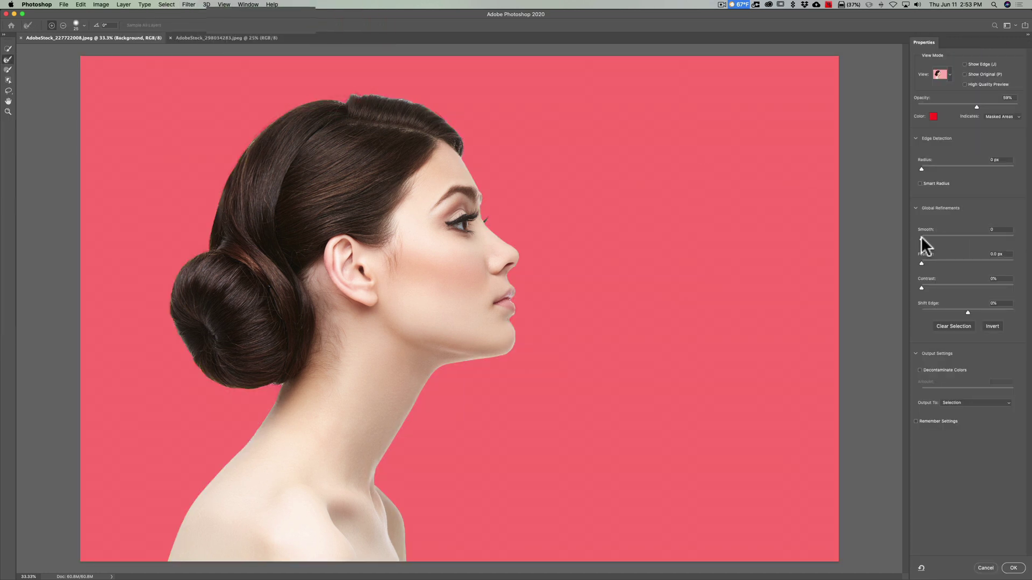
pyautogui.moveTo(832, 208); pyautogui.dragTo(775, 189)
pyautogui.moveTo(775, 255); pyautogui.dragTo(788, 255)
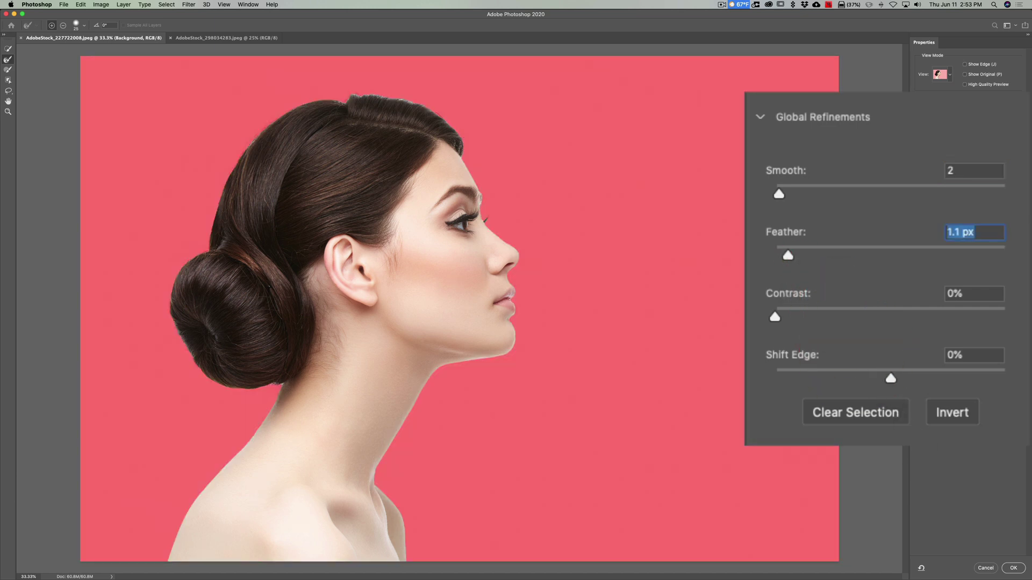
pyautogui.click(1014, 569)
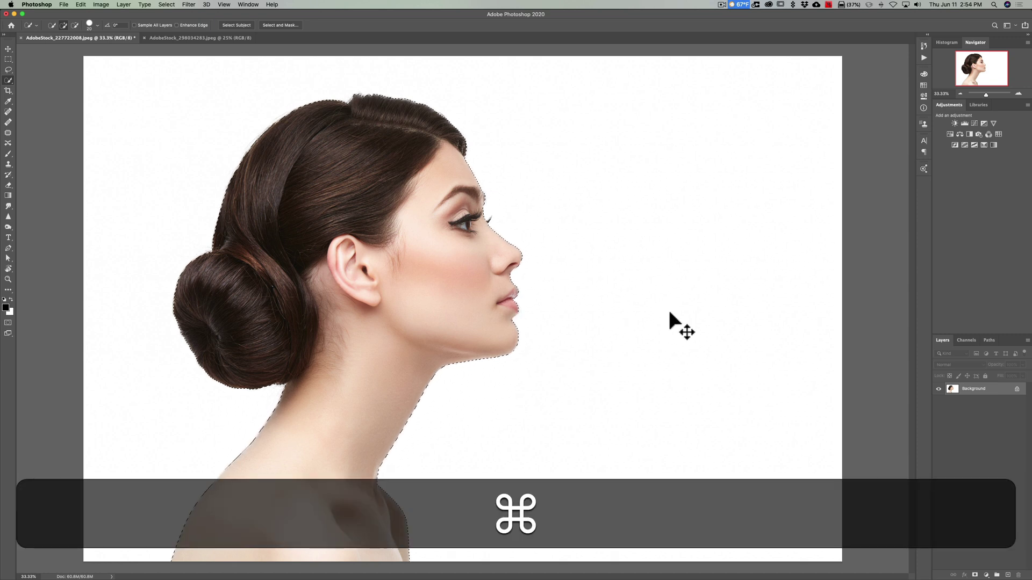
# Step: Copy the selected woman onto a new layer and delete the white Background layer
pyautogui.press('super+j')
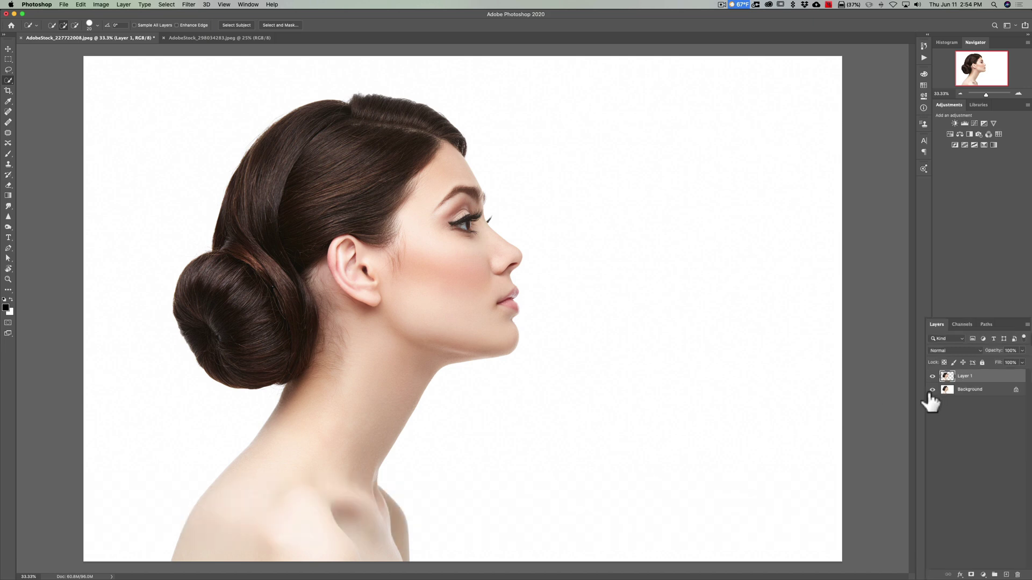
pyautogui.click(847, 225)
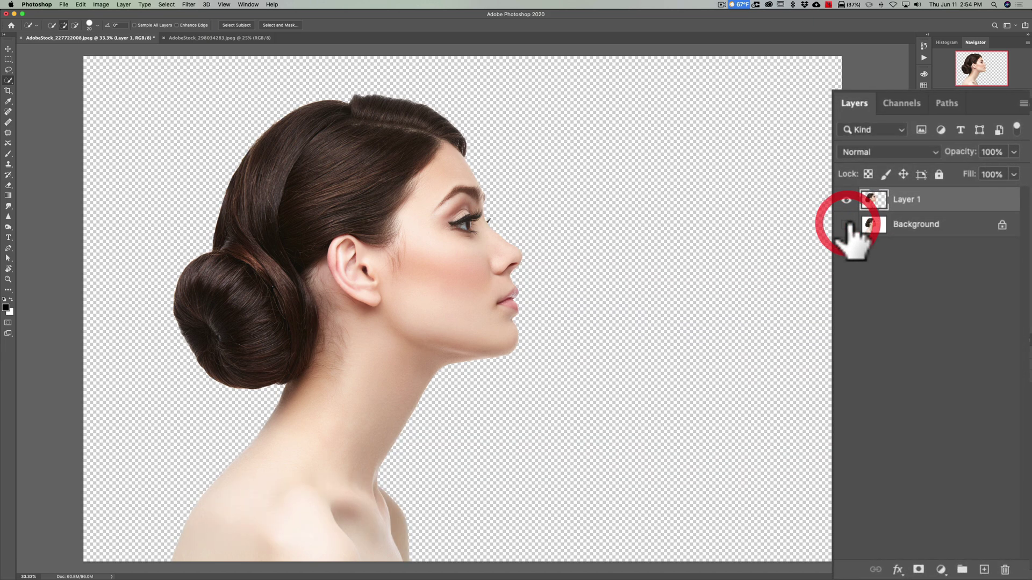
pyautogui.click(847, 225)
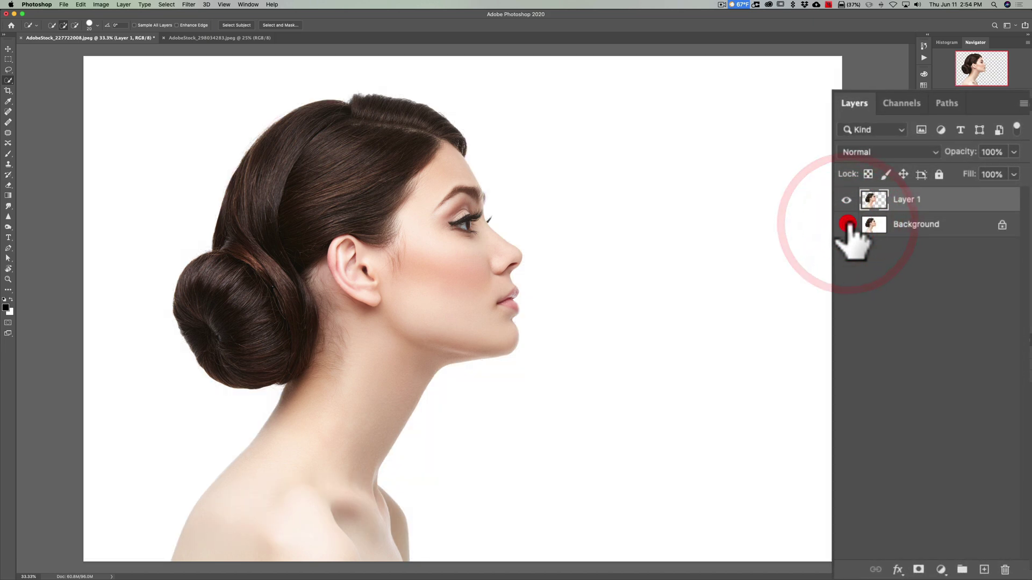
pyautogui.click(847, 225)
pyautogui.click(847, 225)
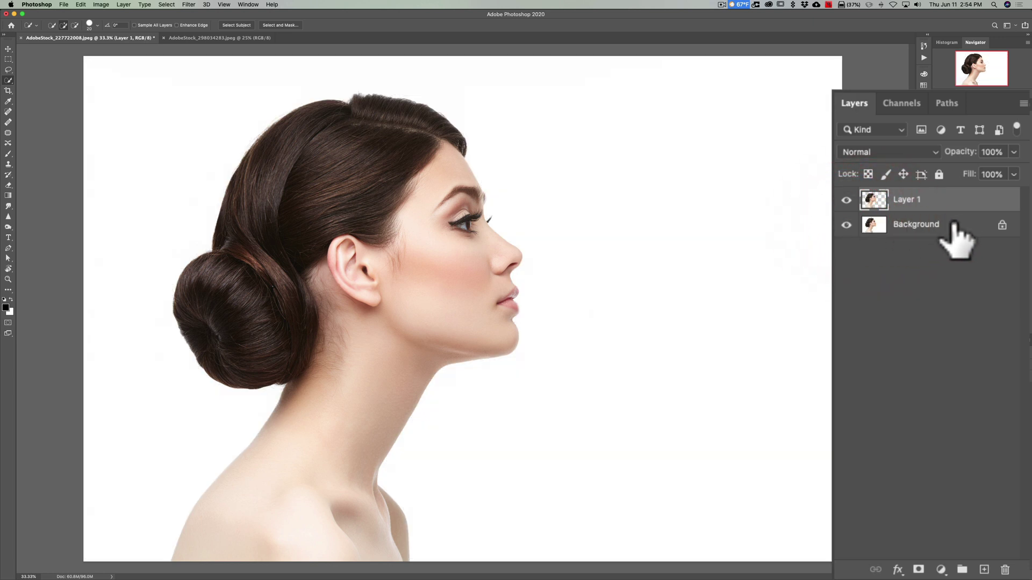
pyautogui.moveTo(954, 223); pyautogui.dragTo(1006, 569)
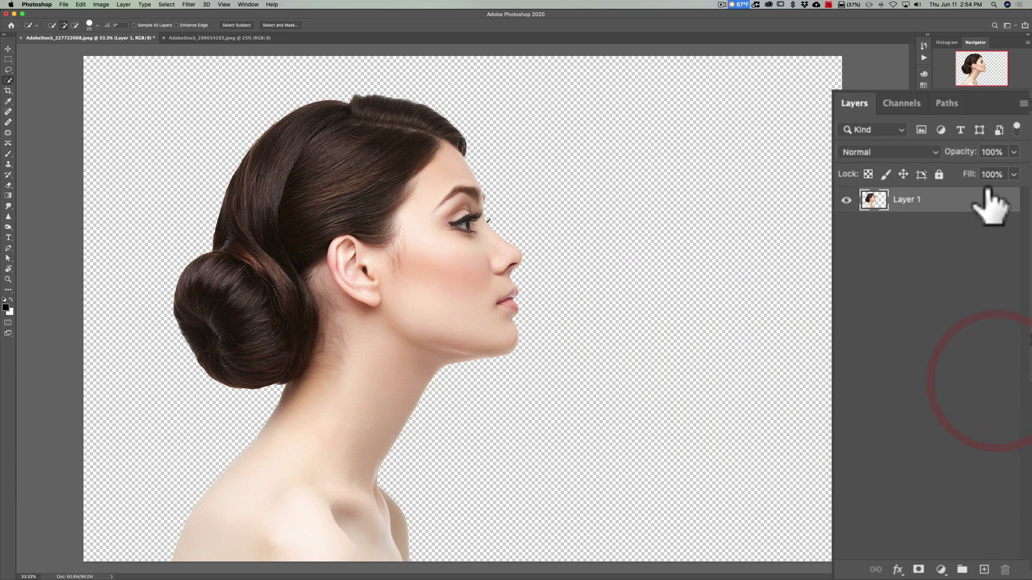
# Step: Rename Layer 1 to 'Model'
pyautogui.doubleClick(905, 200)
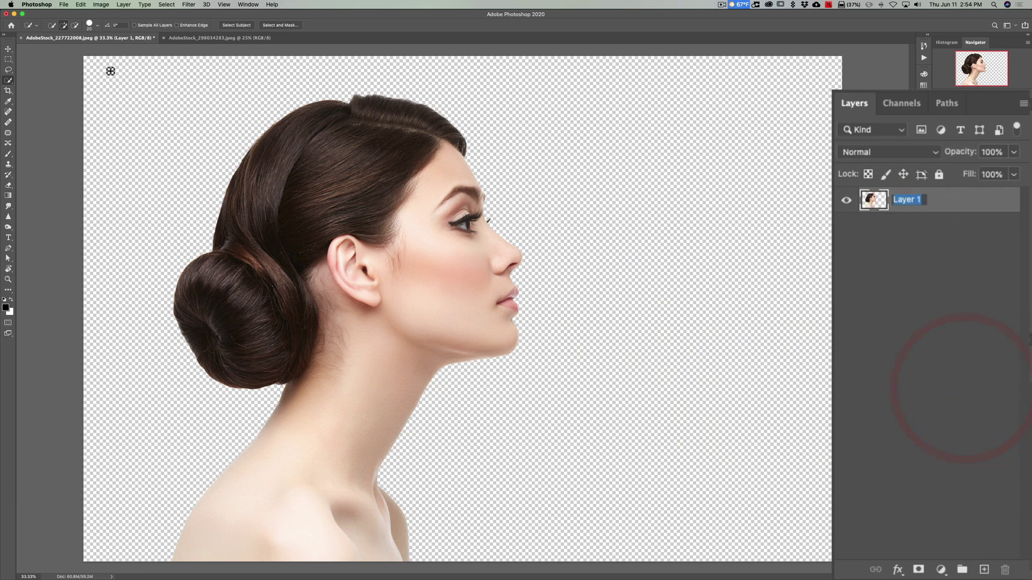
pyautogui.write('Model')
pyautogui.press('Return')
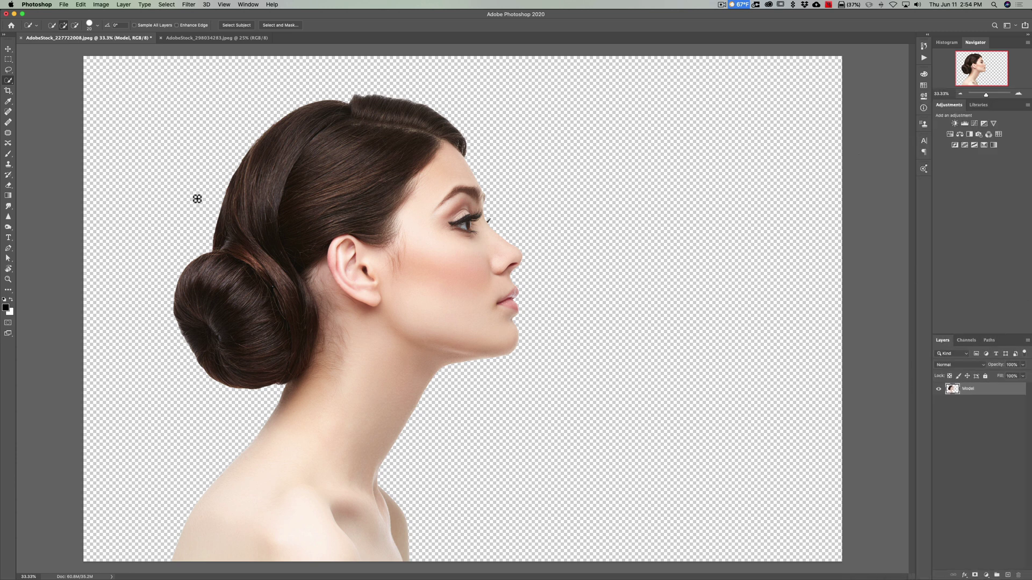
# Step: Expand the canvas with an unconstrained crop, mostly to the left of and above the woman
pyautogui.press('c')
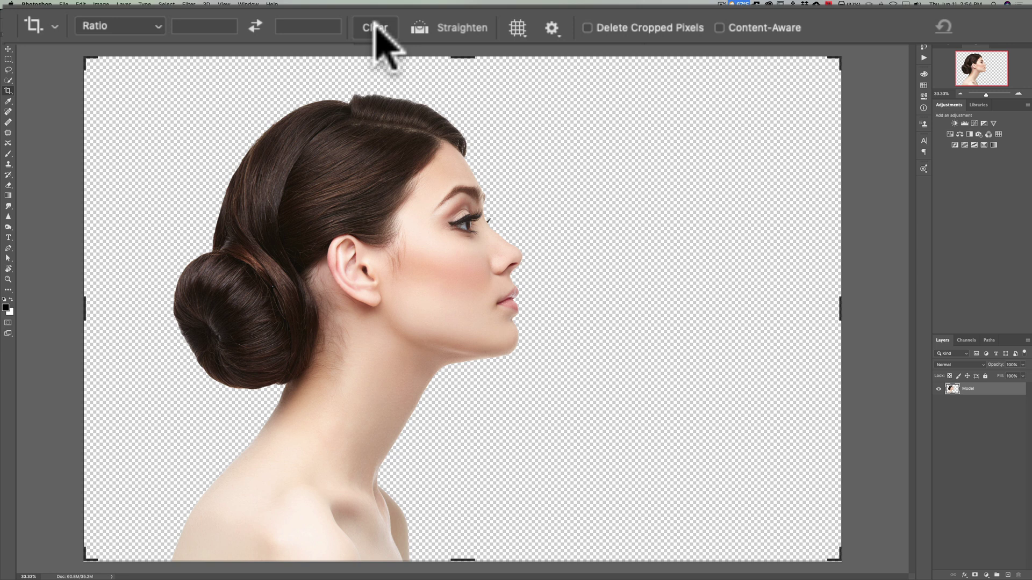
pyautogui.click(240, 26)
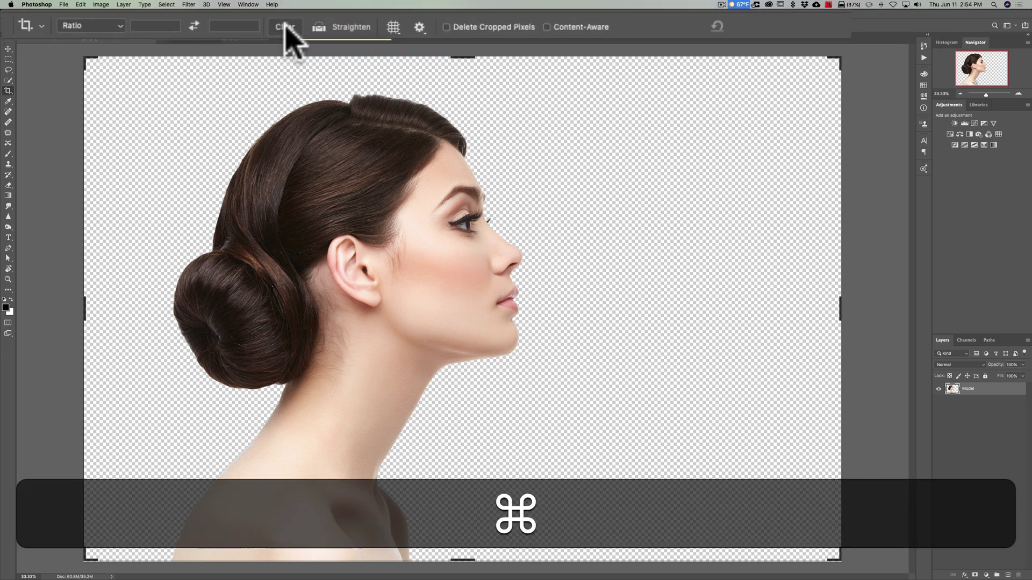
pyautogui.press('super+minus')
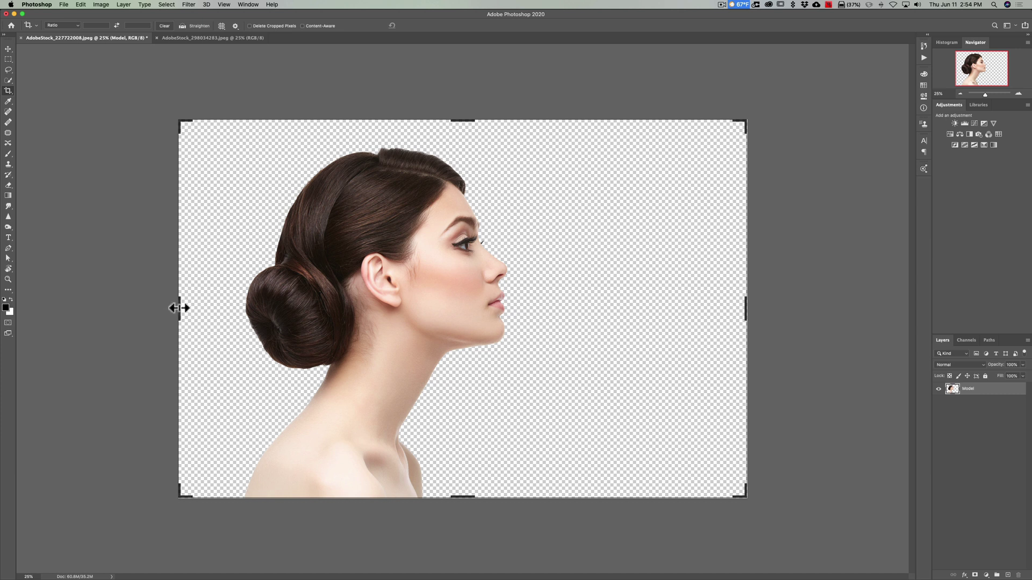
pyautogui.moveTo(179, 308); pyautogui.dragTo(64, 302)
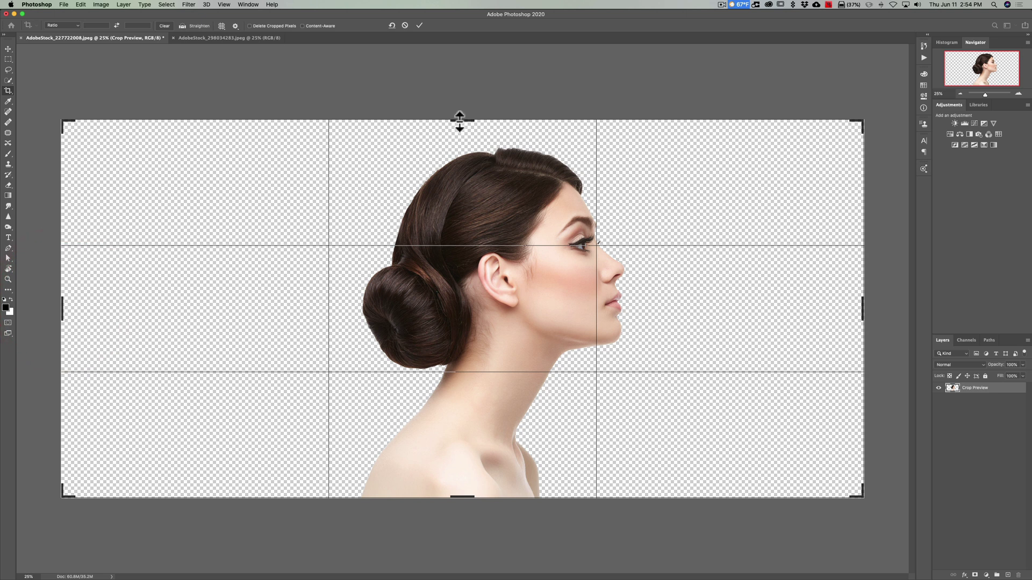
pyautogui.moveTo(460, 120); pyautogui.dragTo(461, 111)
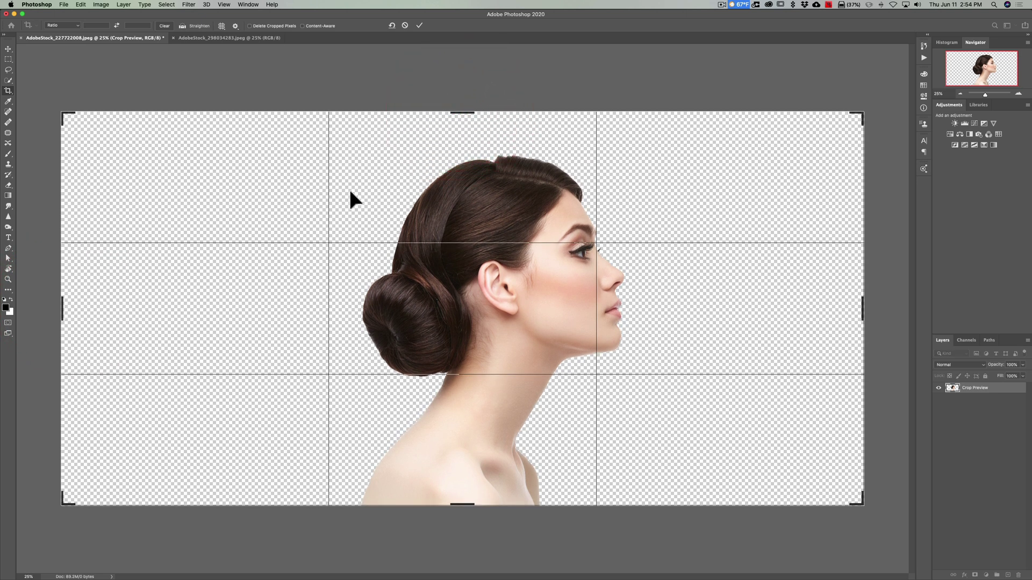
pyautogui.moveTo(62, 307); pyautogui.dragTo(64, 307)
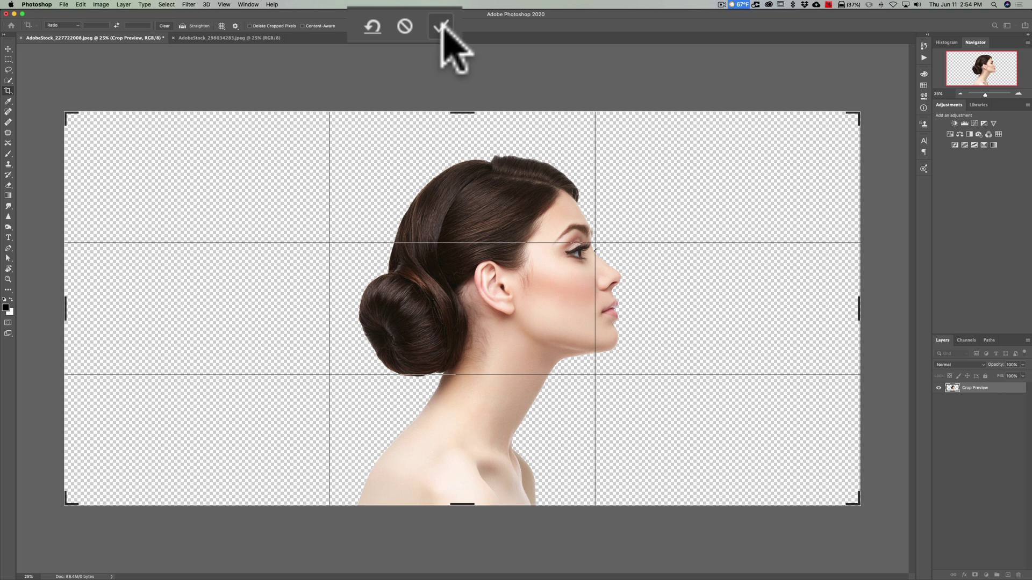
pyautogui.click(419, 25)
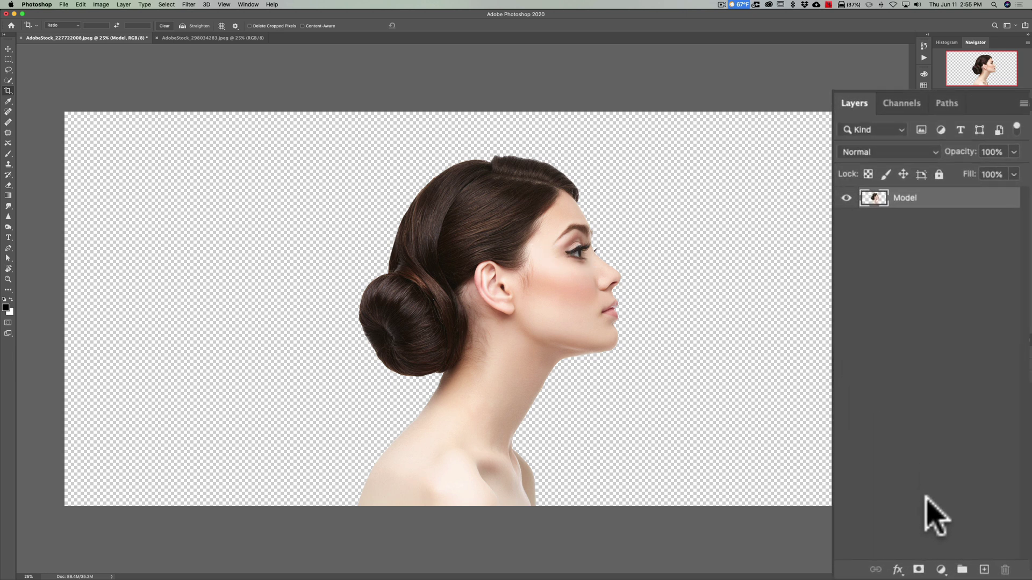
# Step: Add a Solid Color fill layer set to pure white (#ffffff)
pyautogui.click(940, 570)
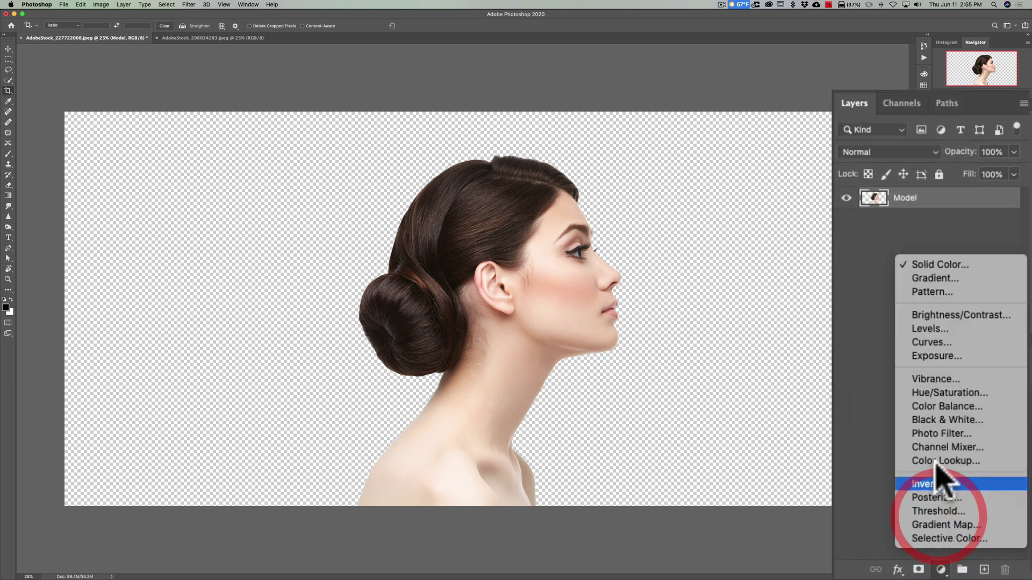
pyautogui.click(938, 265)
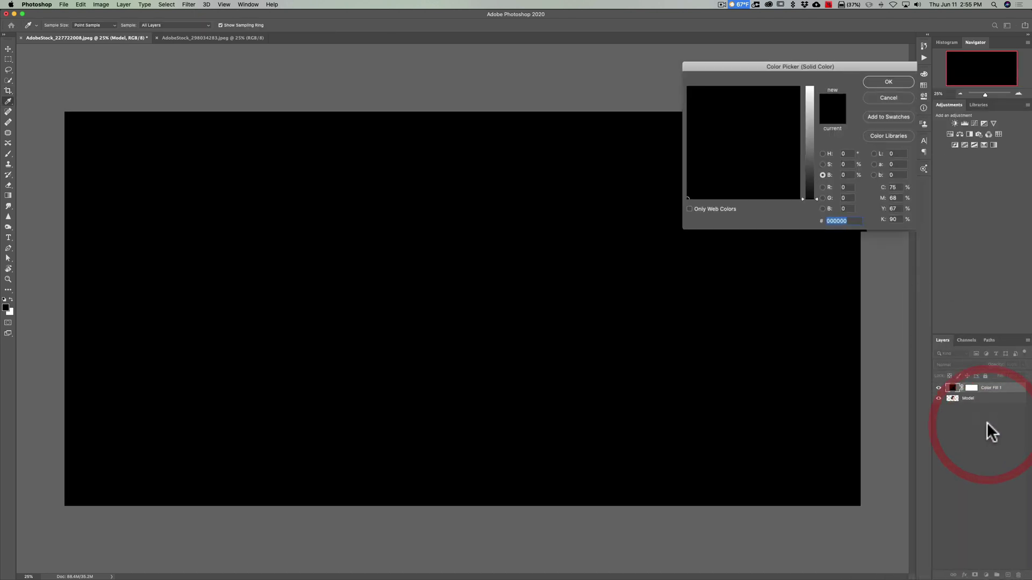
pyautogui.click(810, 107)
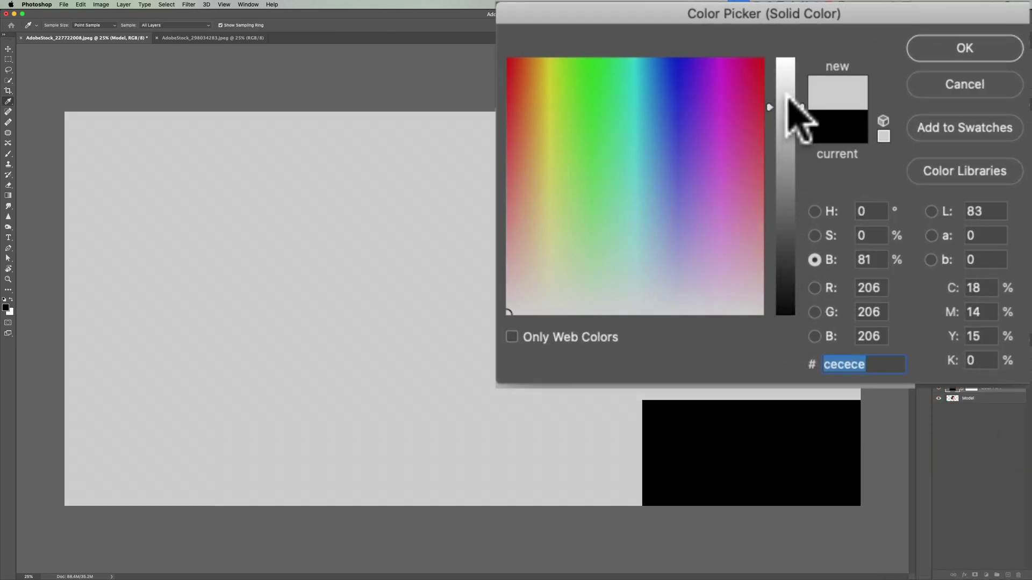
pyautogui.click(788, 98)
pyautogui.click(784, 58)
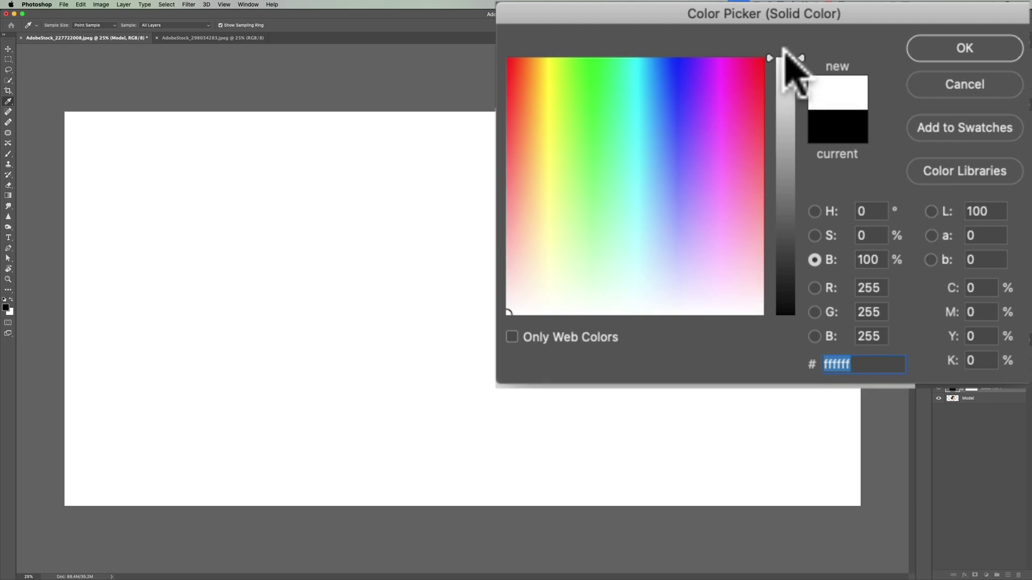
pyautogui.click(786, 60)
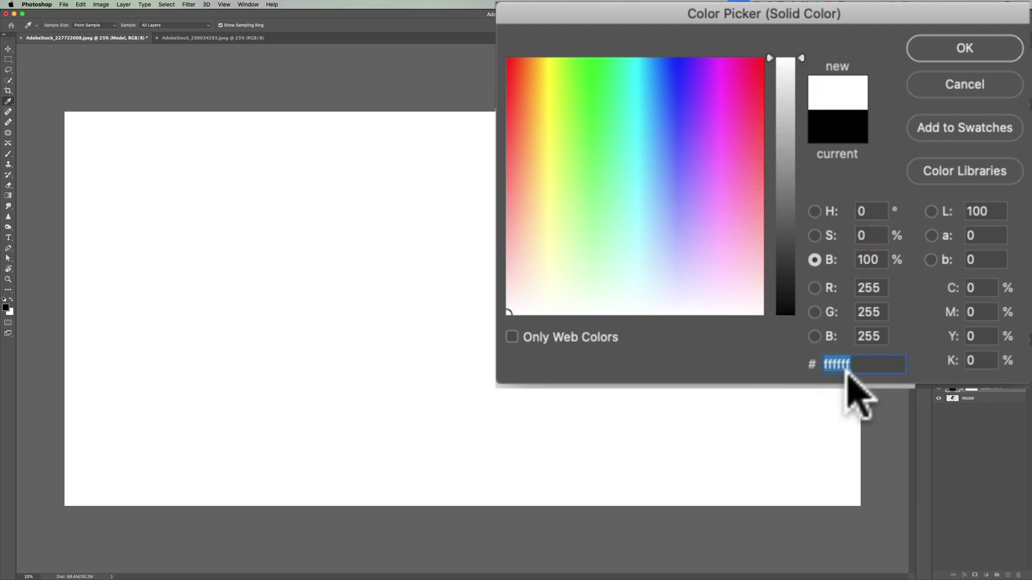
pyautogui.click(962, 53)
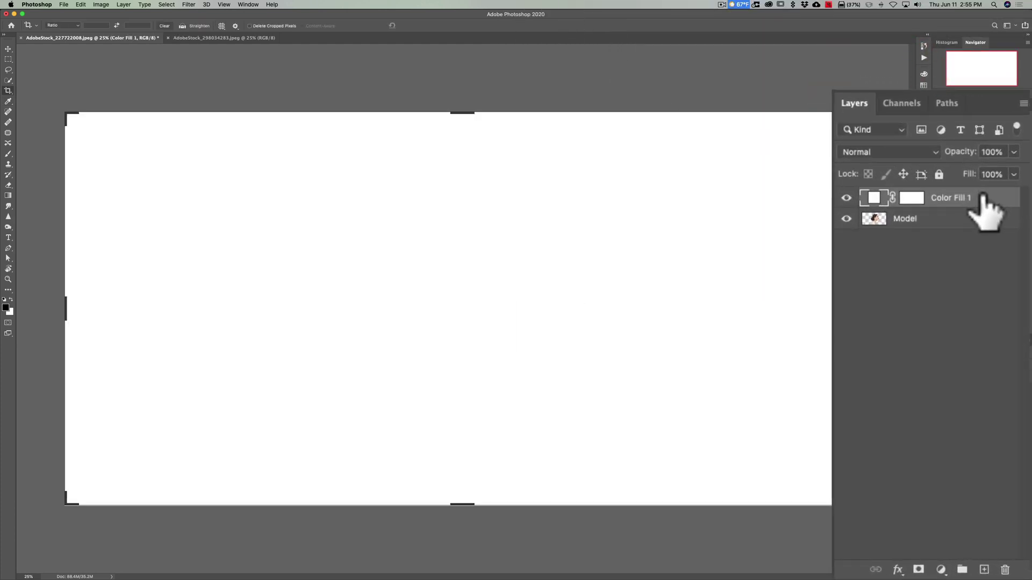
# Step: Move the white fill layer below Model, rename it 'Background', and reselect Model
pyautogui.moveTo(984, 199); pyautogui.dragTo(974, 230)
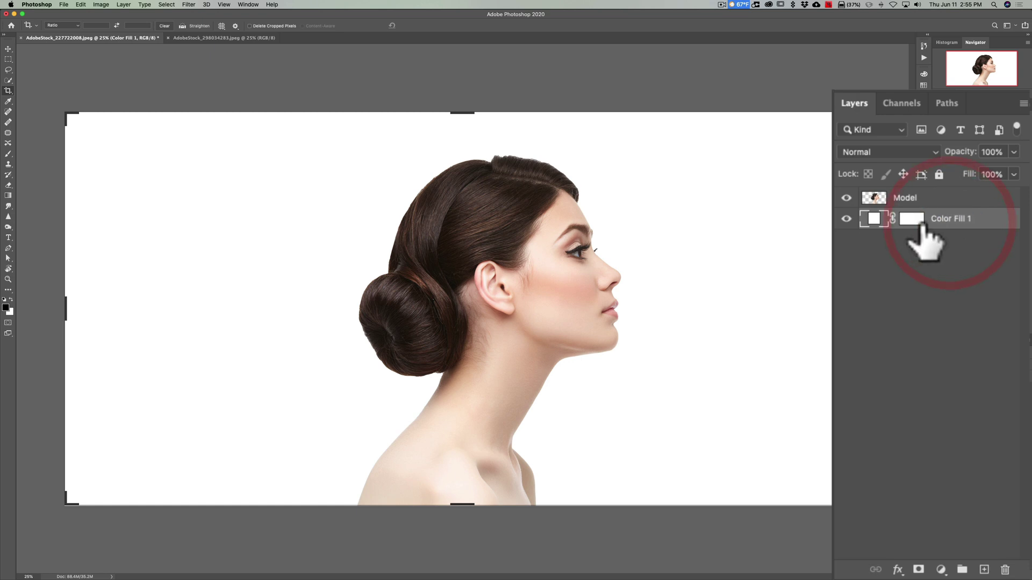
pyautogui.doubleClick(942, 219)
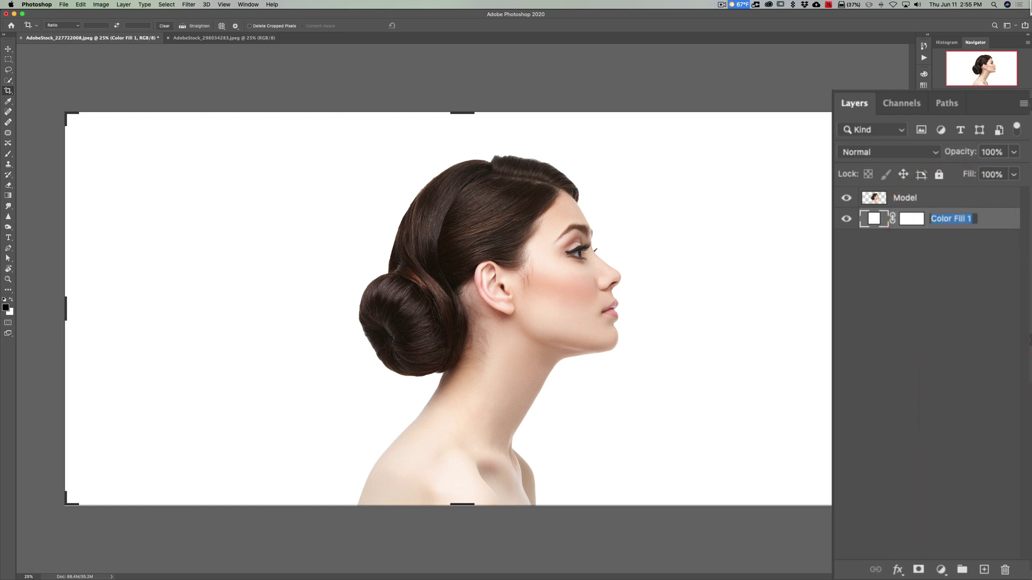
pyautogui.write('Backgroun')
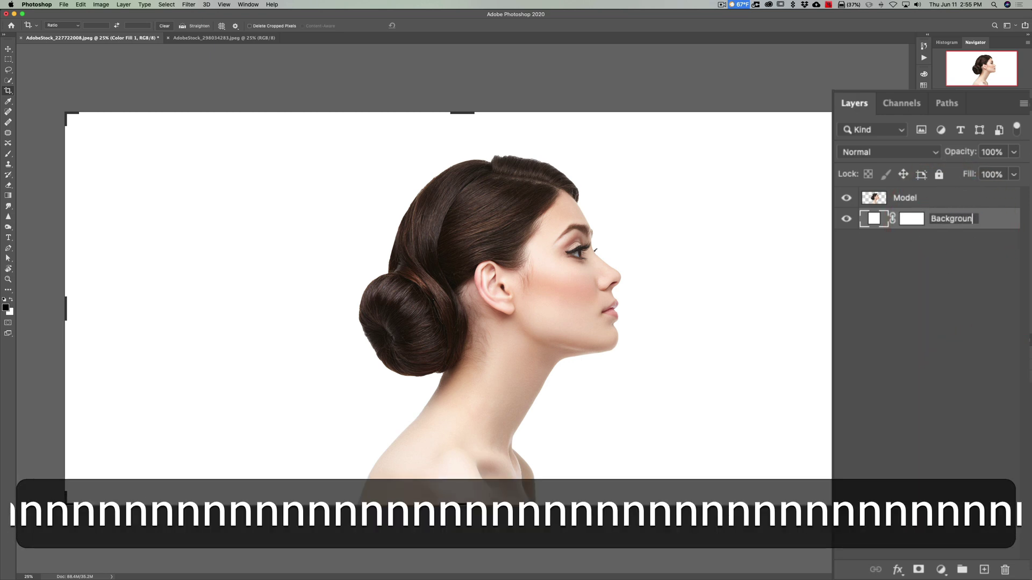
pyautogui.write('d')
pyautogui.press('Return')
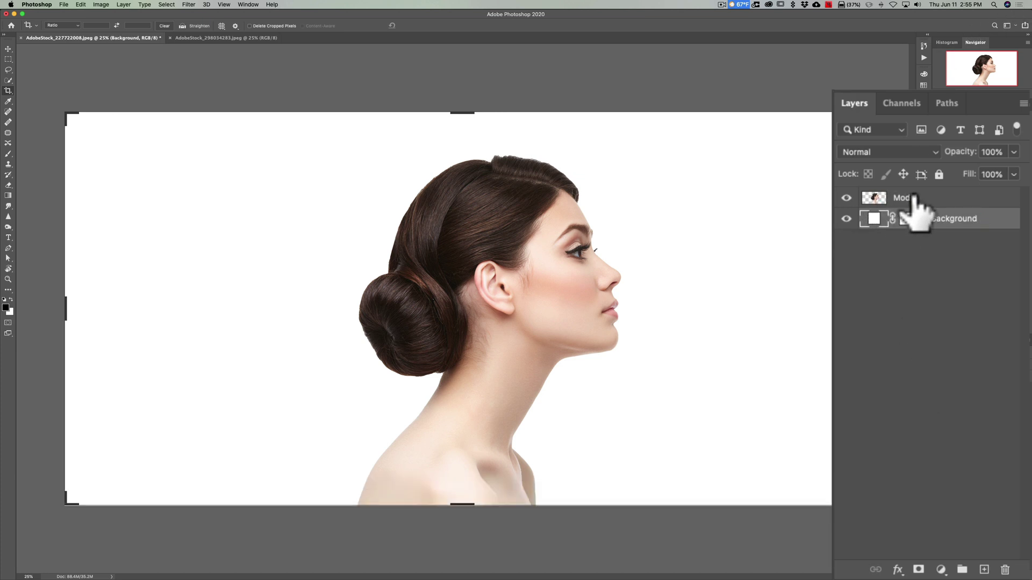
pyautogui.click(920, 197)
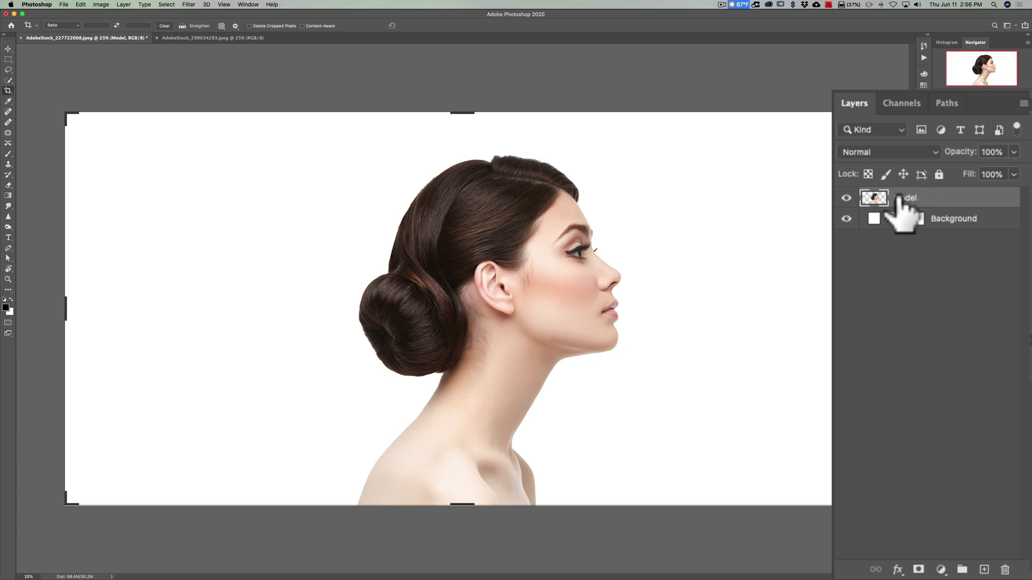
# Step: Paste the mountain photo into the portrait document as Layer 1, shifted left
pyautogui.click(216, 38)
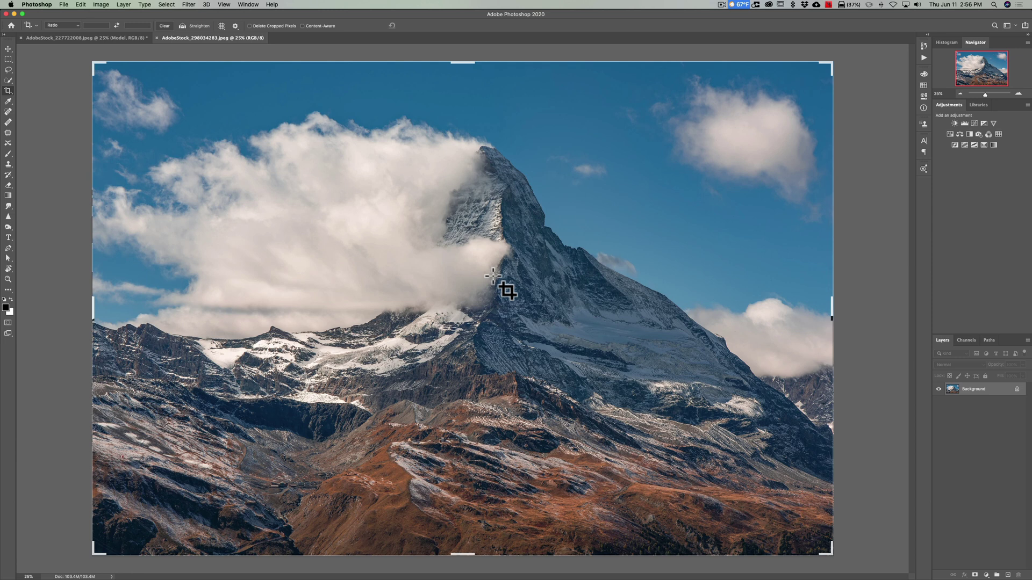
pyautogui.press('v')
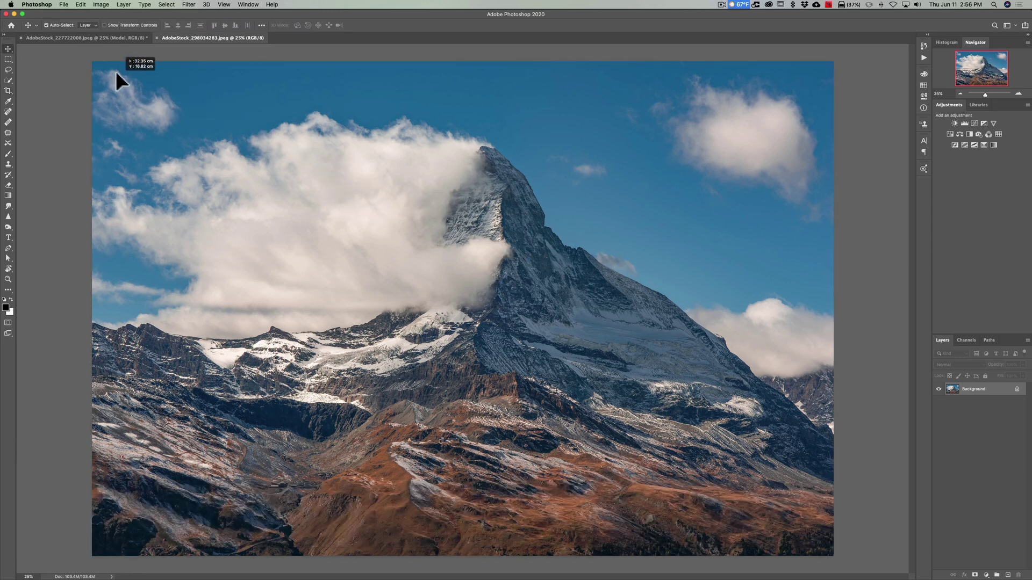
pyautogui.click(98, 40)
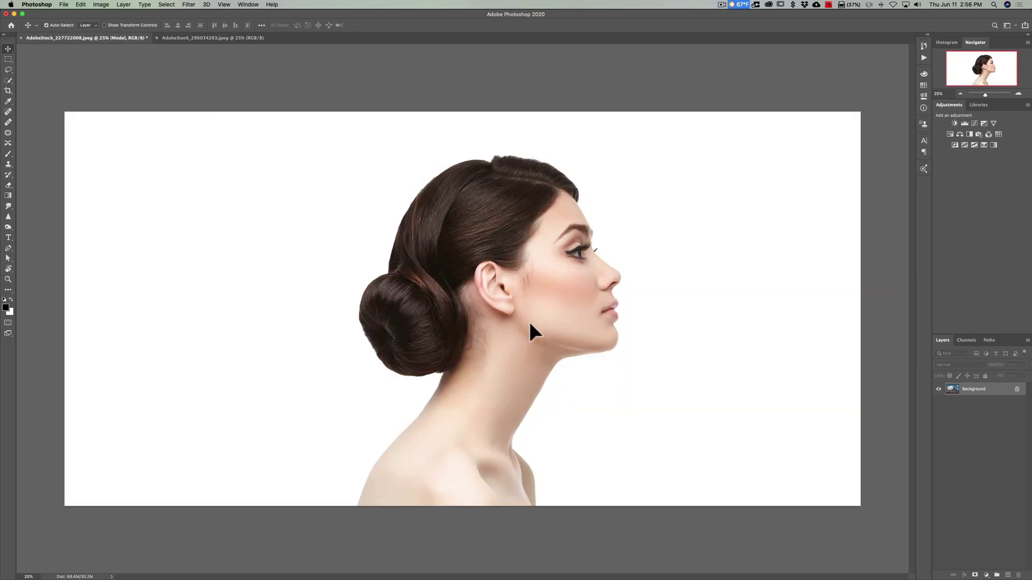
pyautogui.press('super+v')
pyautogui.moveTo(530, 321); pyautogui.dragTo(476, 321)
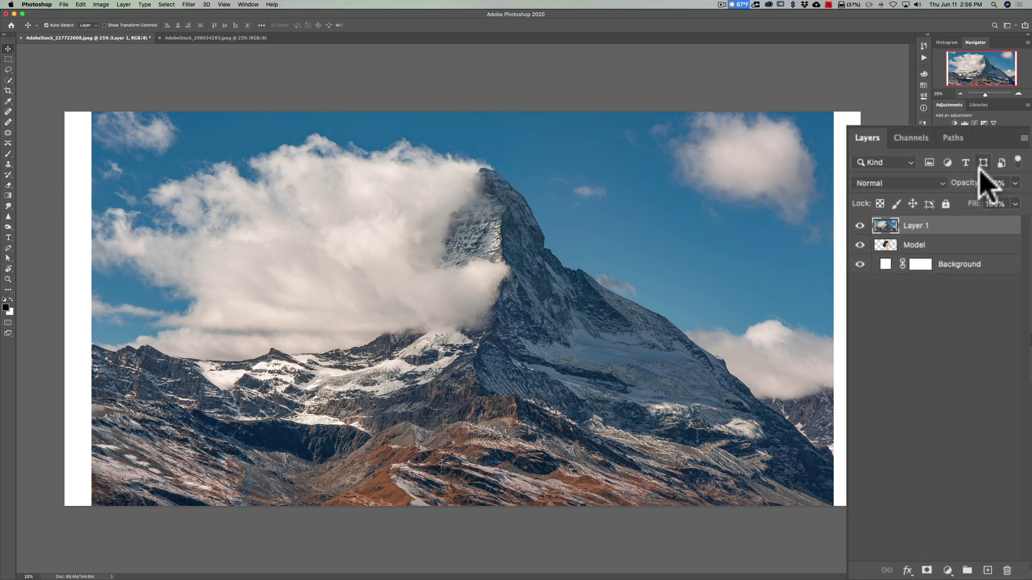
# Step: Lower Layer 1's opacity to 48% and nudge the mountain into place
pyautogui.moveTo(990, 328); pyautogui.dragTo(973, 327)
pyautogui.moveTo(937, 178); pyautogui.dragTo(926, 178)
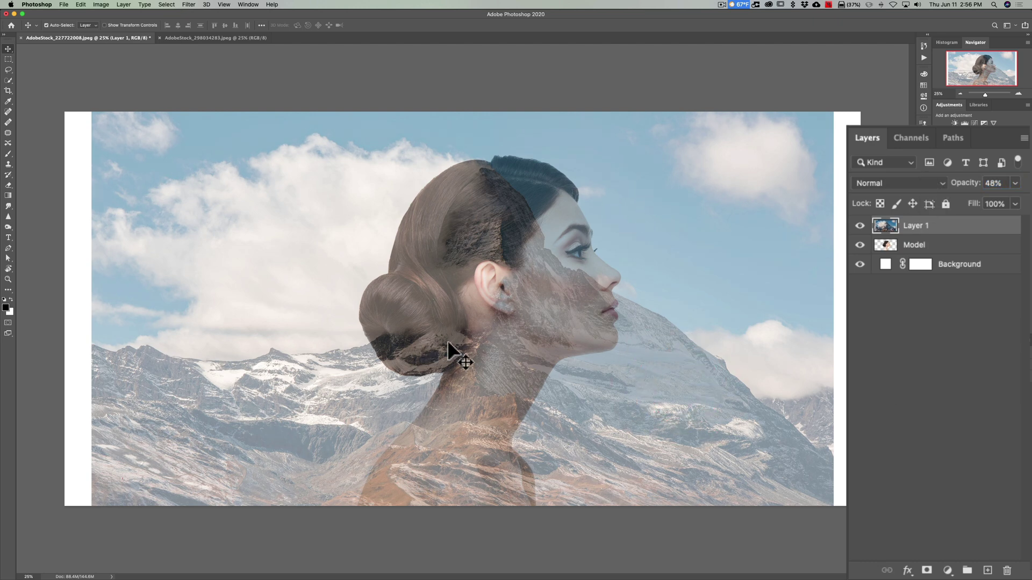
pyautogui.moveTo(448, 337); pyautogui.dragTo(444, 333)
pyautogui.click(454, 191)
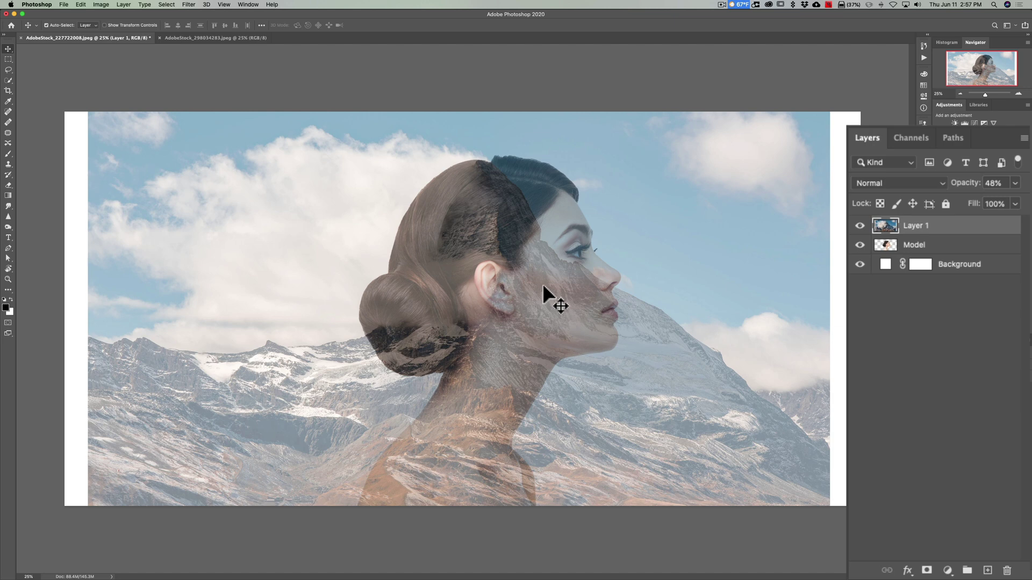
# Step: Try resizing the mountain layer with Free Transform, then cancel it
pyautogui.press('super+t')
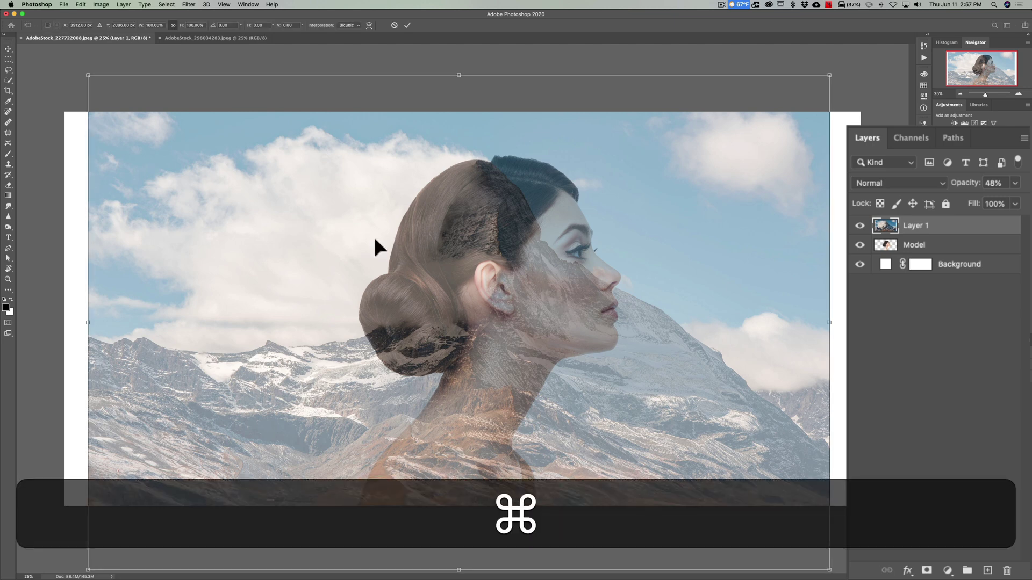
pyautogui.moveTo(88, 75); pyautogui.dragTo(193, 146)
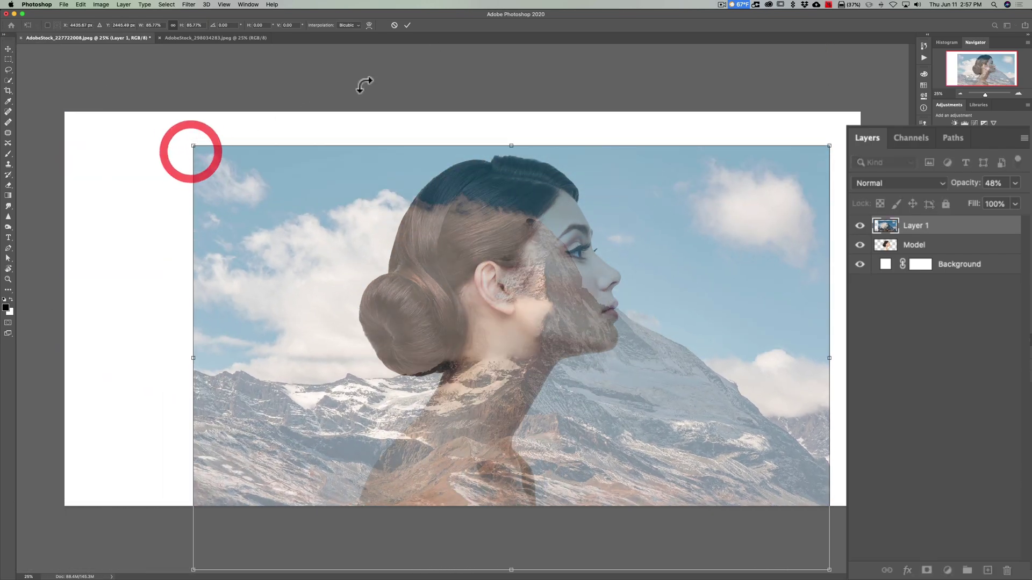
pyautogui.click(393, 25)
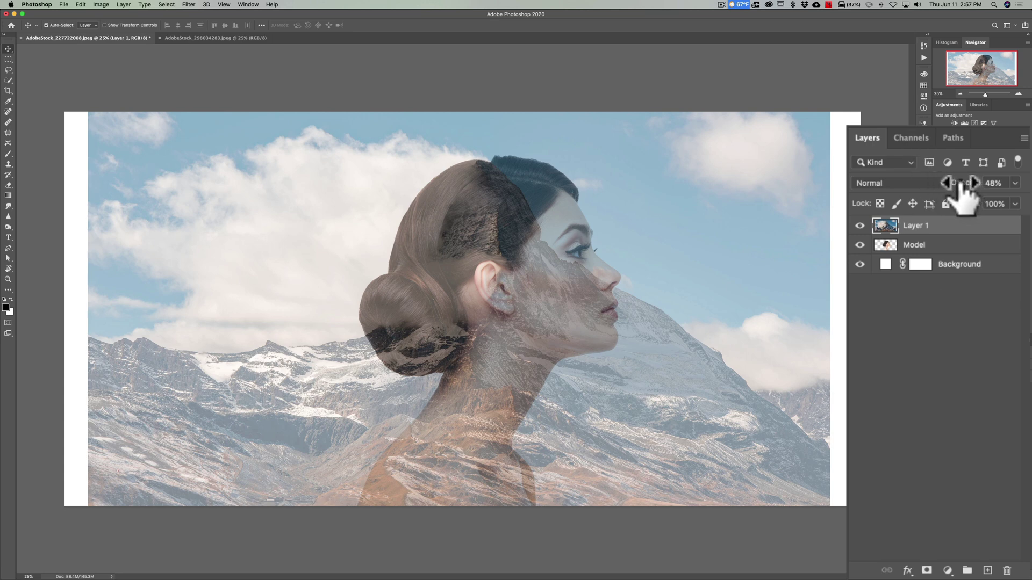
# Step: Set Layer 1 back to 100% opacity and mask it with the Model silhouette selection
pyautogui.moveTo(963, 195); pyautogui.dragTo(1028, 192)
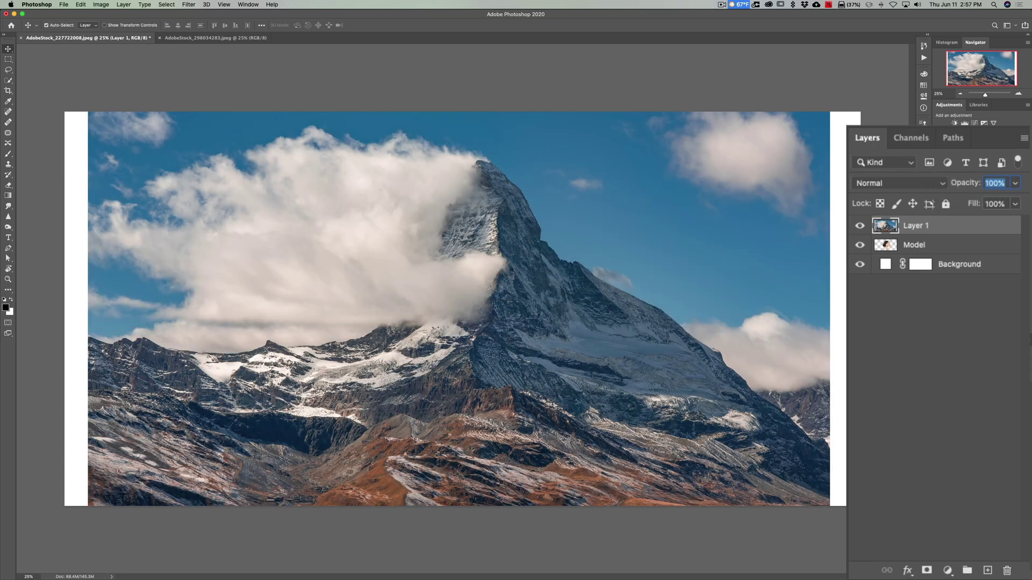
pyautogui.click(953, 245)
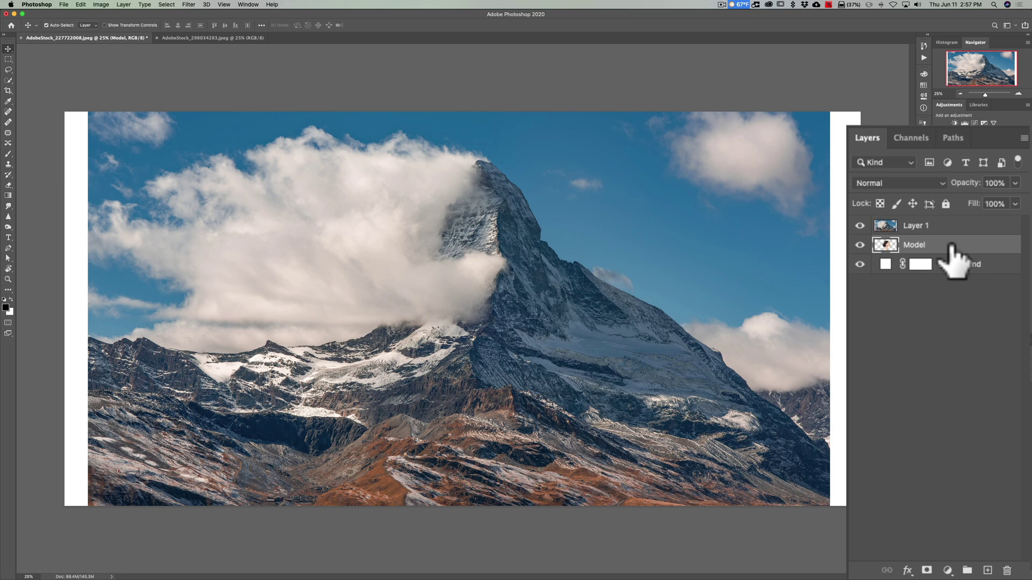
pyautogui.press('super')
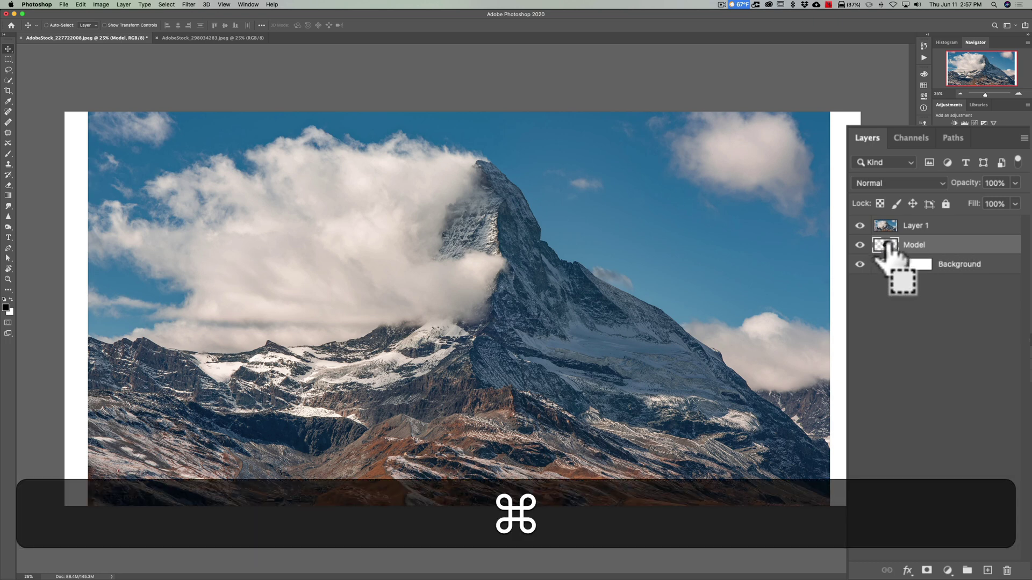
pyautogui.keyDown('super'); pyautogui.click(886, 244); pyautogui.keyUp('super')
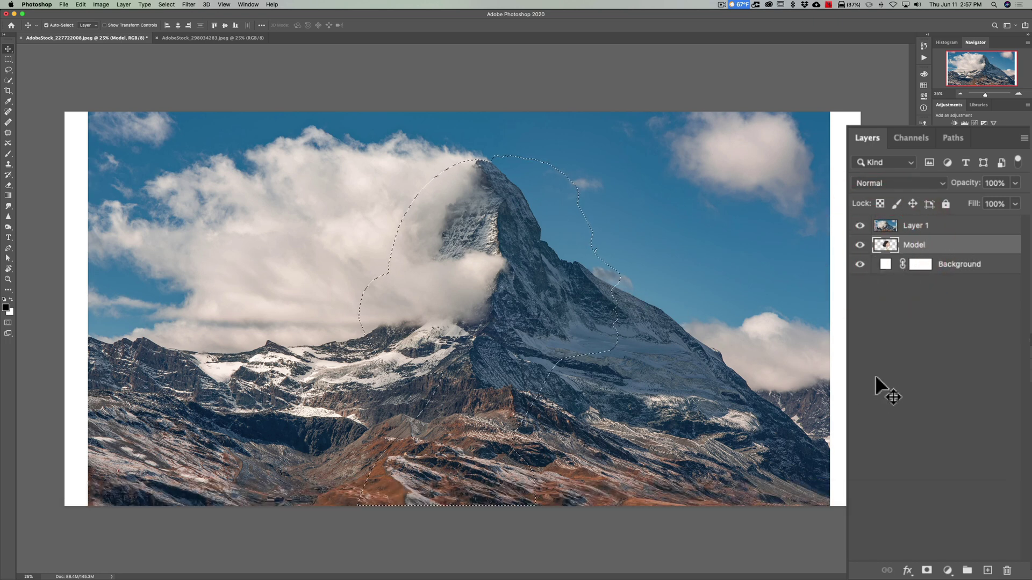
pyautogui.click(883, 225)
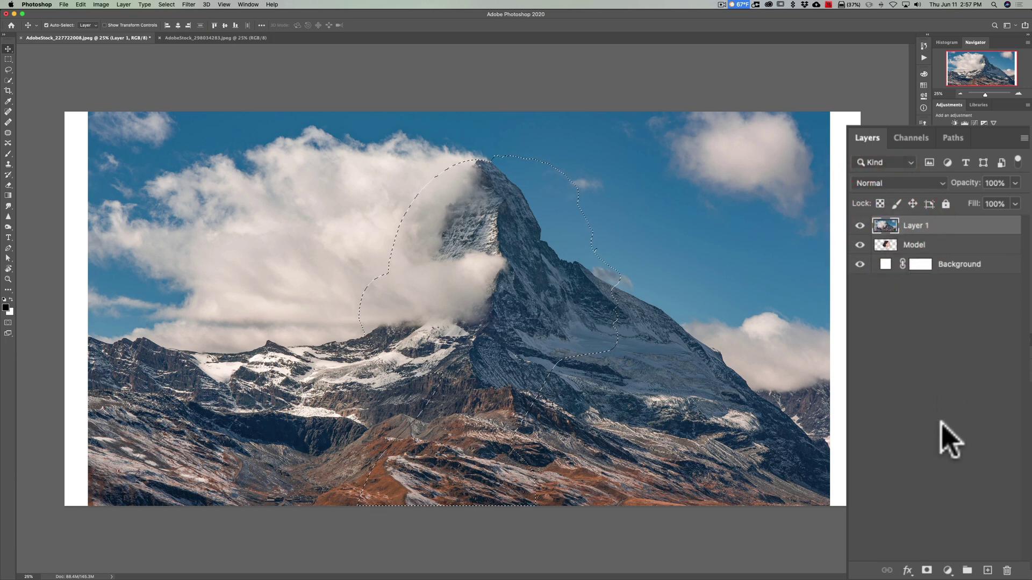
pyautogui.click(925, 569)
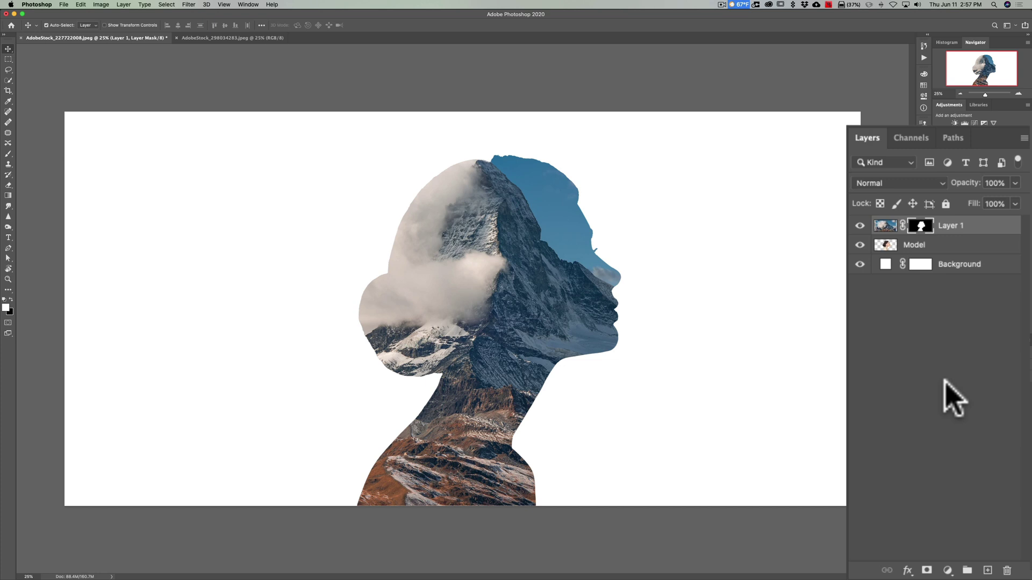
# Step: Duplicate Model above Layer 1 as 'Model copy' at 50% opacity in Lighten mode
pyautogui.click(966, 248)
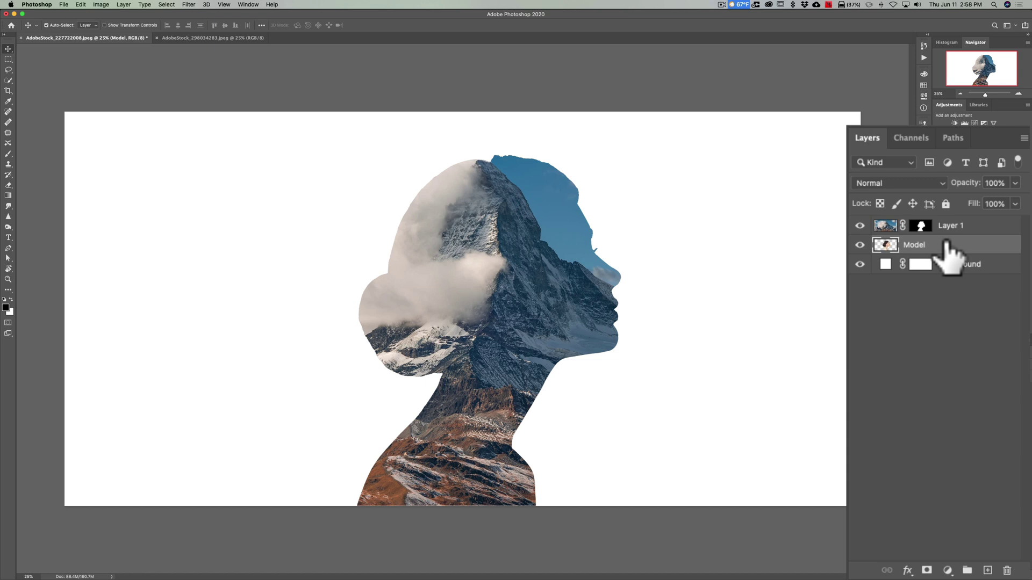
pyautogui.press('alt')
pyautogui.moveTo(938, 247); pyautogui.dragTo(935, 220)
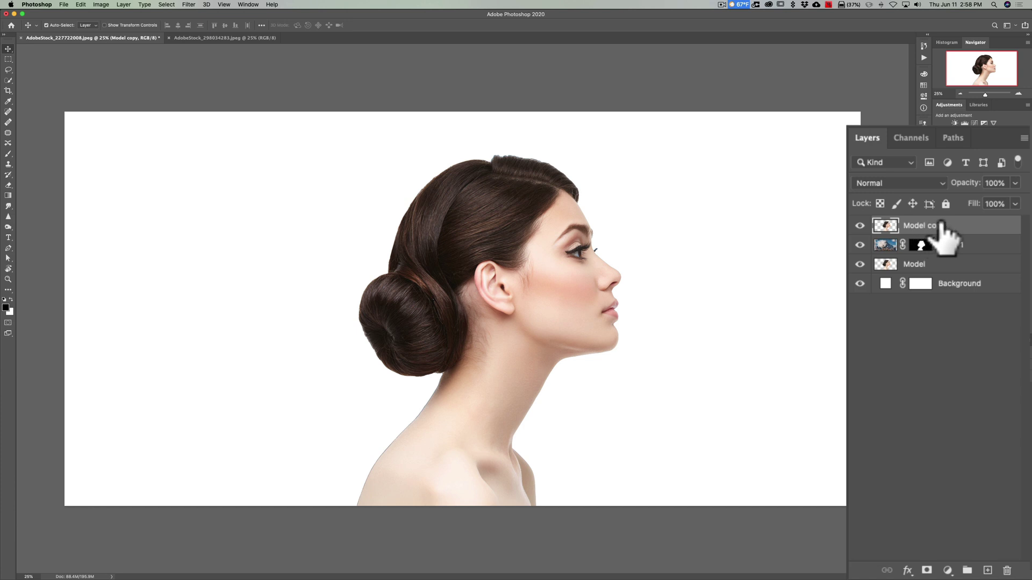
pyautogui.moveTo(970, 186); pyautogui.dragTo(933, 180)
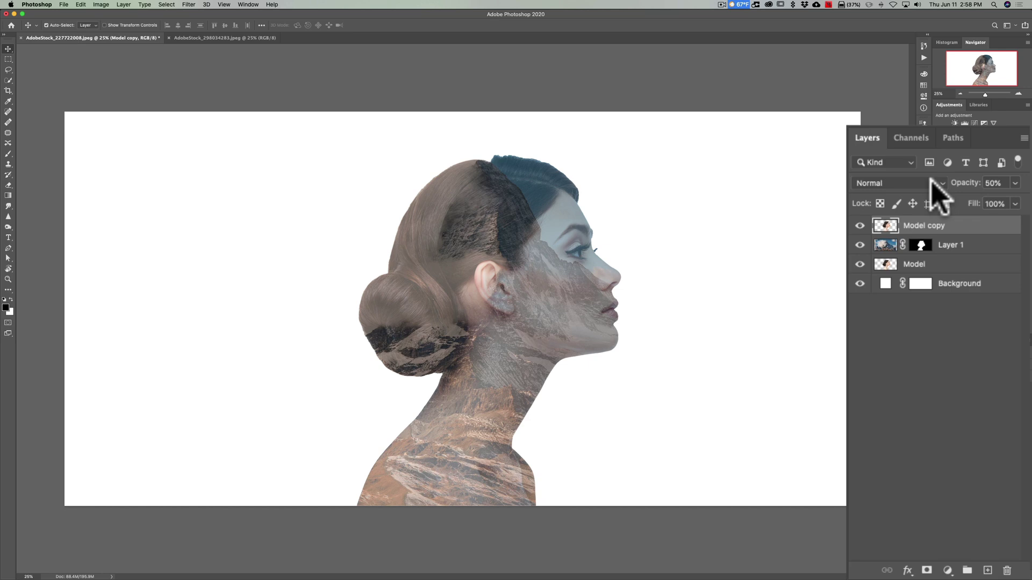
pyautogui.click(933, 182)
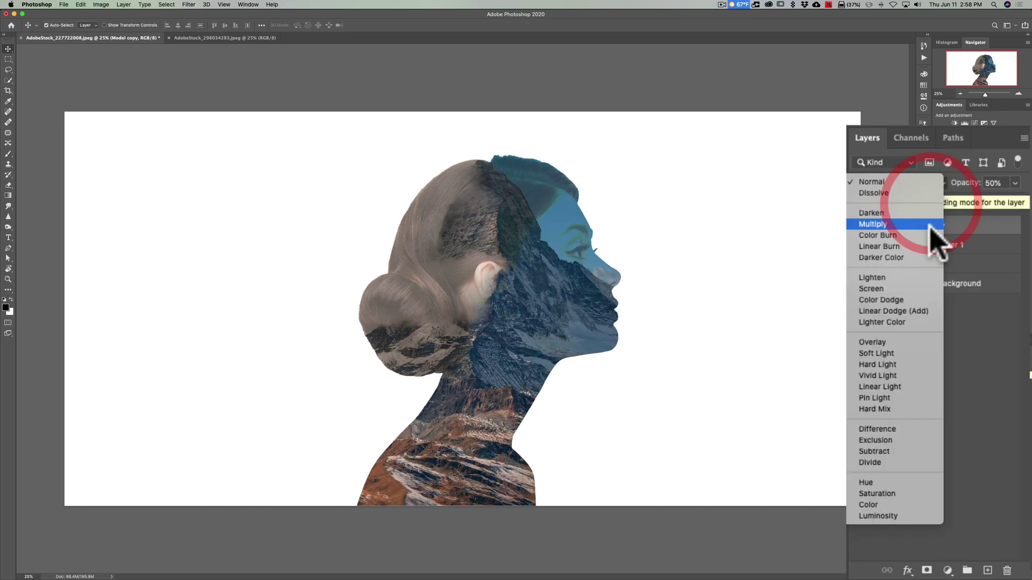
pyautogui.click(921, 279)
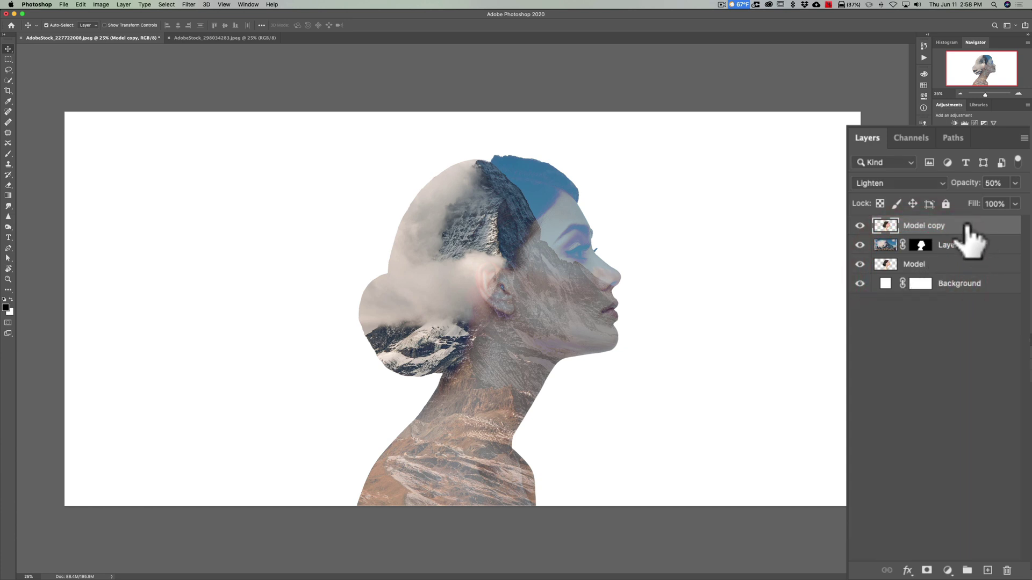
# Step: Add a mask to Model copy and set up a black 800 px brush at 35% opacity
pyautogui.click(927, 569)
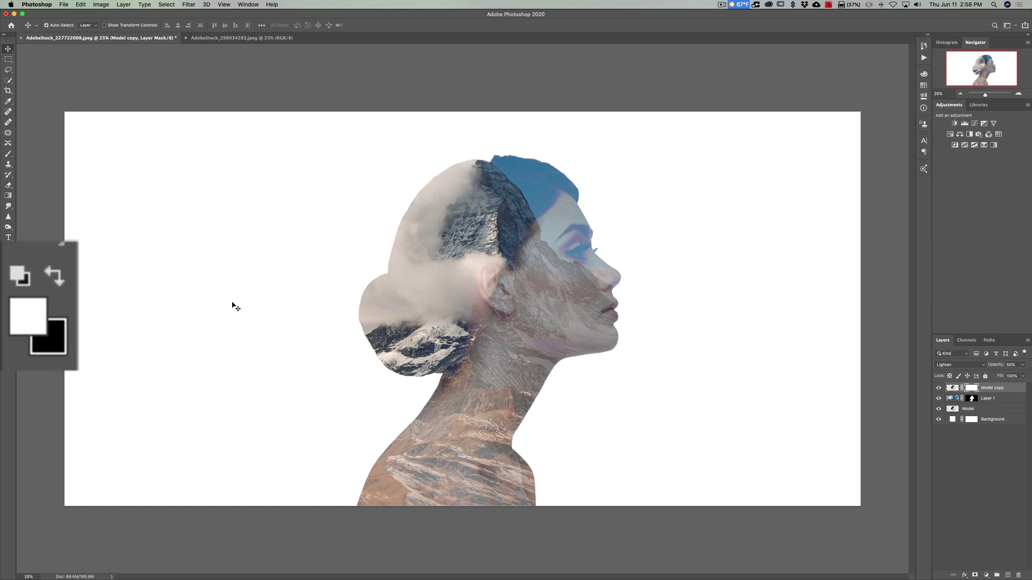
pyautogui.press('x')
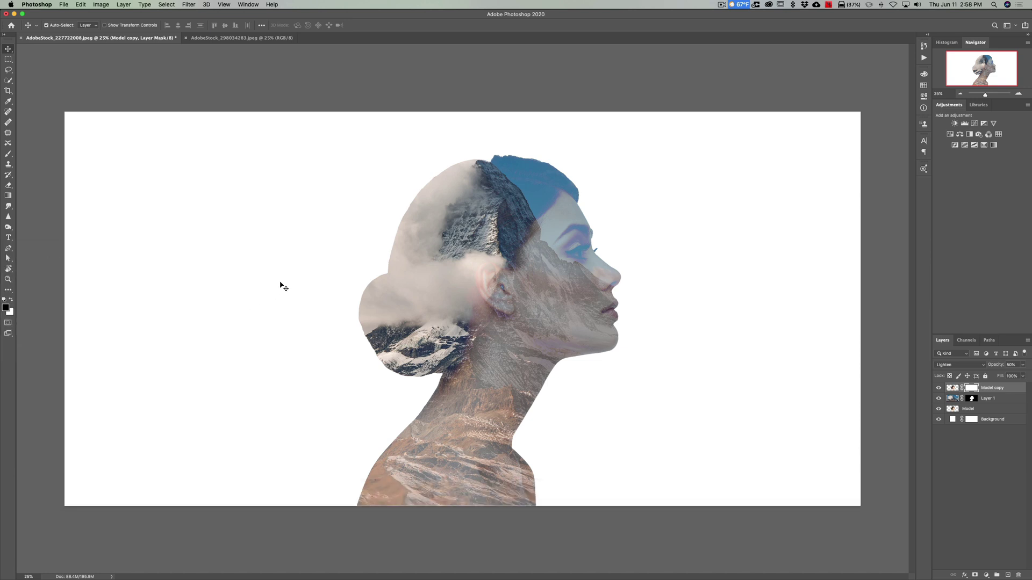
pyautogui.press('b')
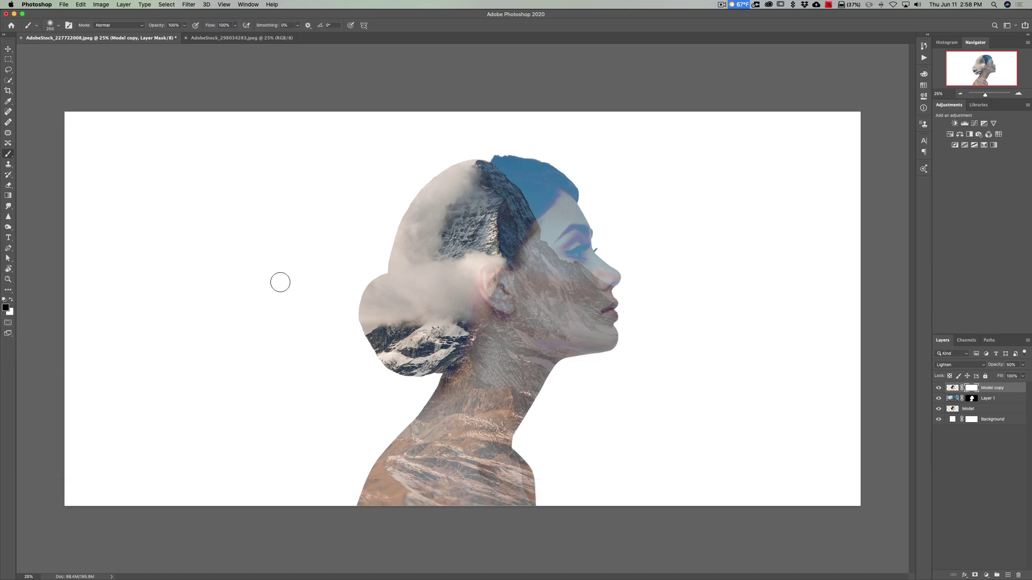
pyautogui.press(']')
pyautogui.press(']')
pyautogui.press(']')
pyautogui.press(']')
pyautogui.press(']')
pyautogui.press(']')
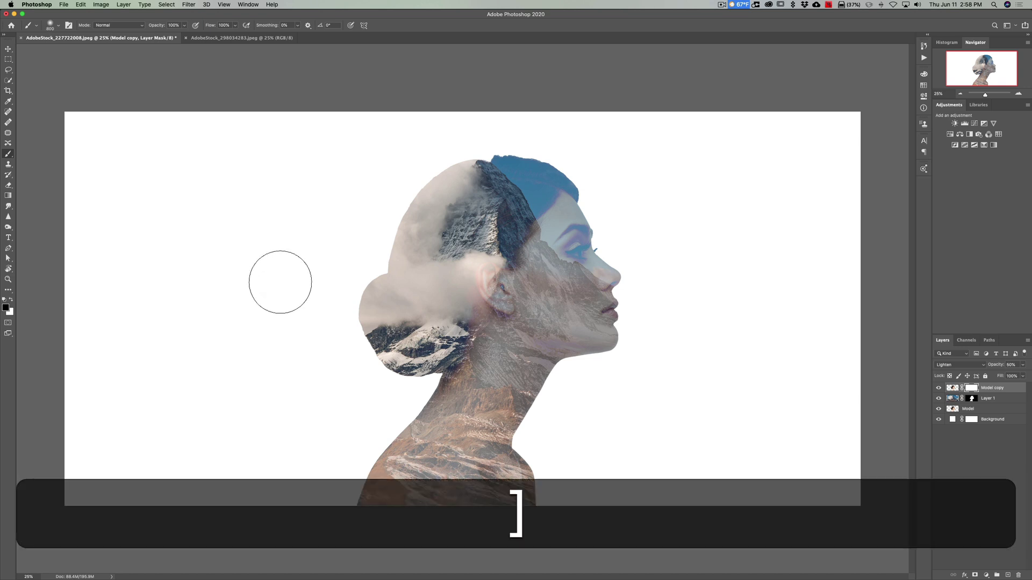
pyautogui.moveTo(157, 25); pyautogui.dragTo(136, 25)
pyautogui.moveTo(289, 27); pyautogui.dragTo(275, 26)
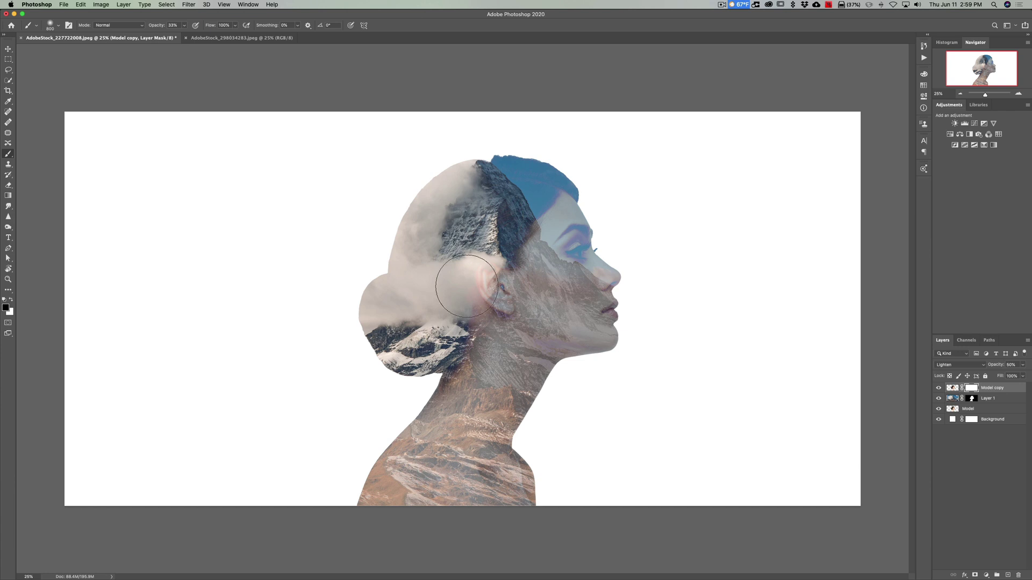
# Step: Softly paint the mask over the ear and neck, dropping to 16% opacity, extending clouds toward the head top
pyautogui.click(468, 341)
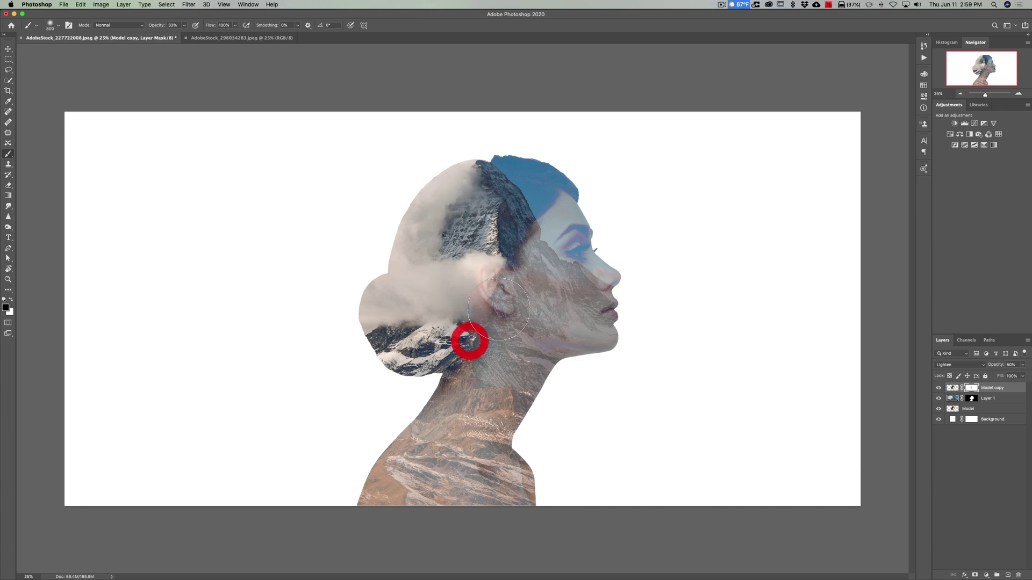
pyautogui.click(457, 401)
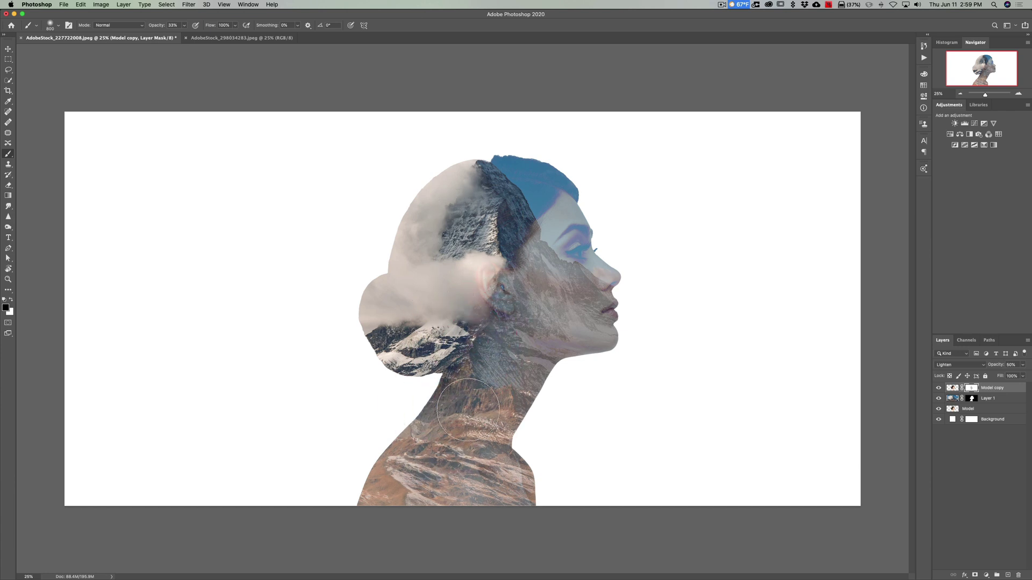
pyautogui.click(502, 283)
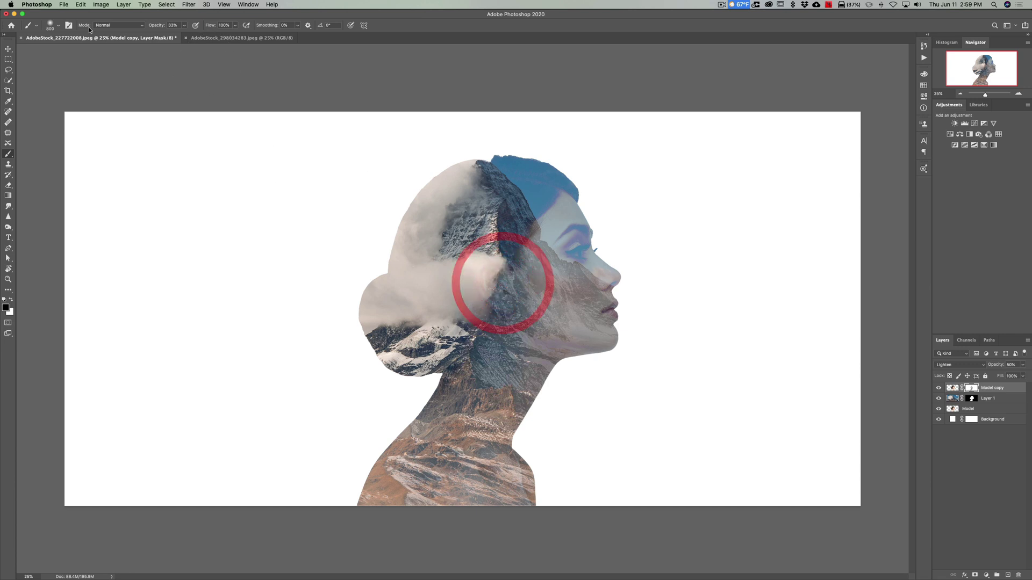
pyautogui.click(59, 26)
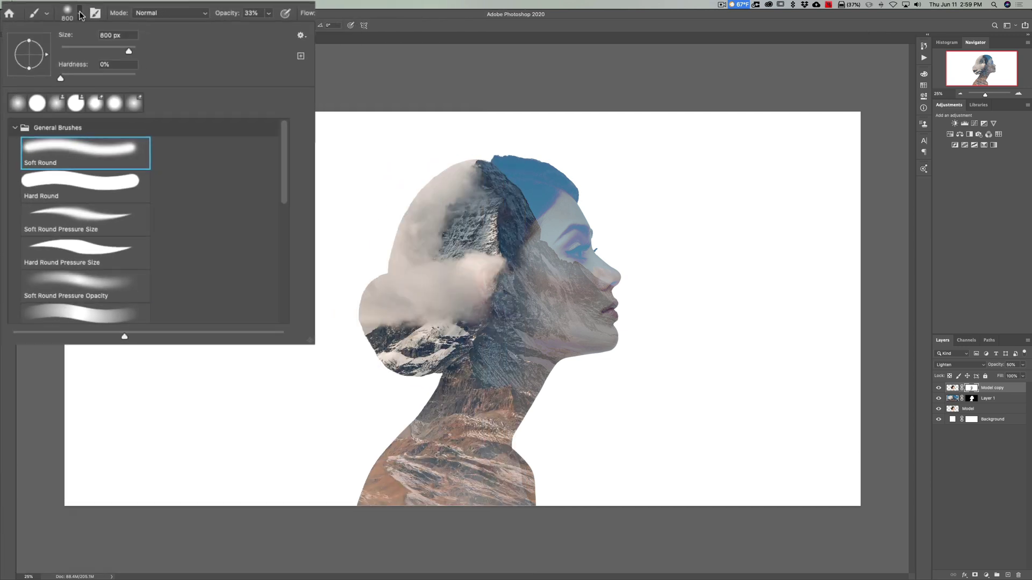
pyautogui.click(134, 22)
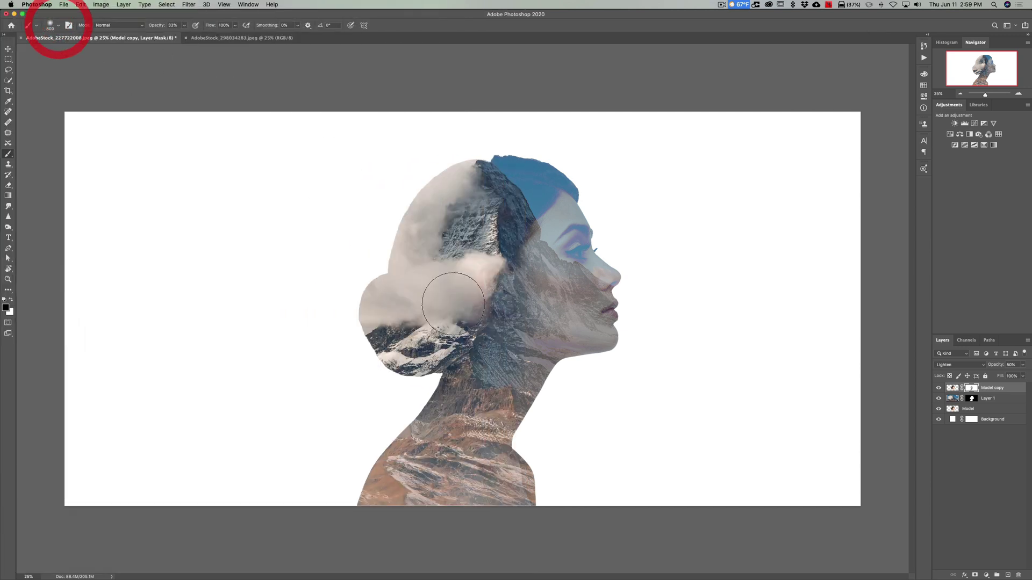
pyautogui.click(479, 385)
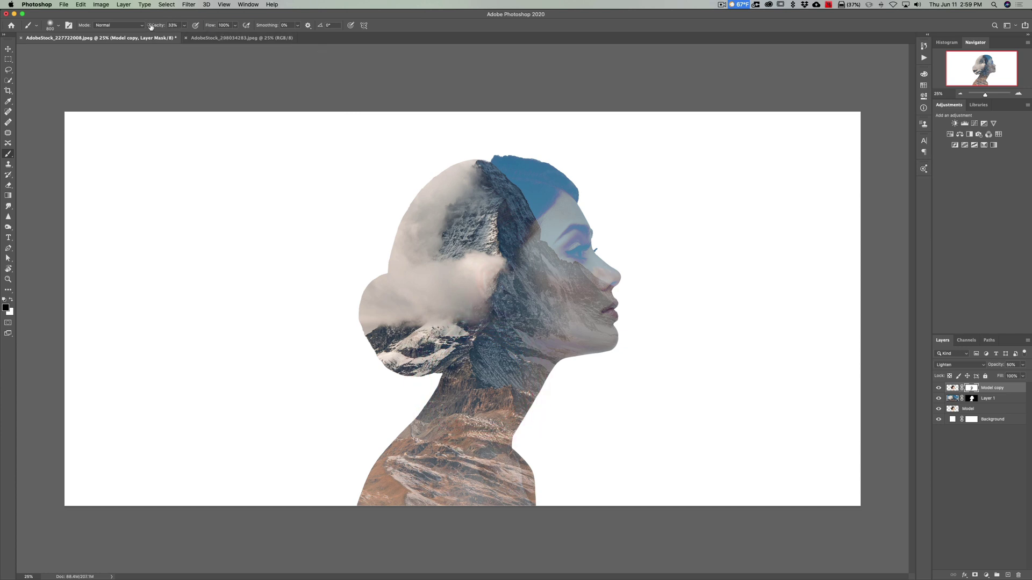
pyautogui.moveTo(146, 27); pyautogui.dragTo(143, 27)
pyautogui.click(512, 450)
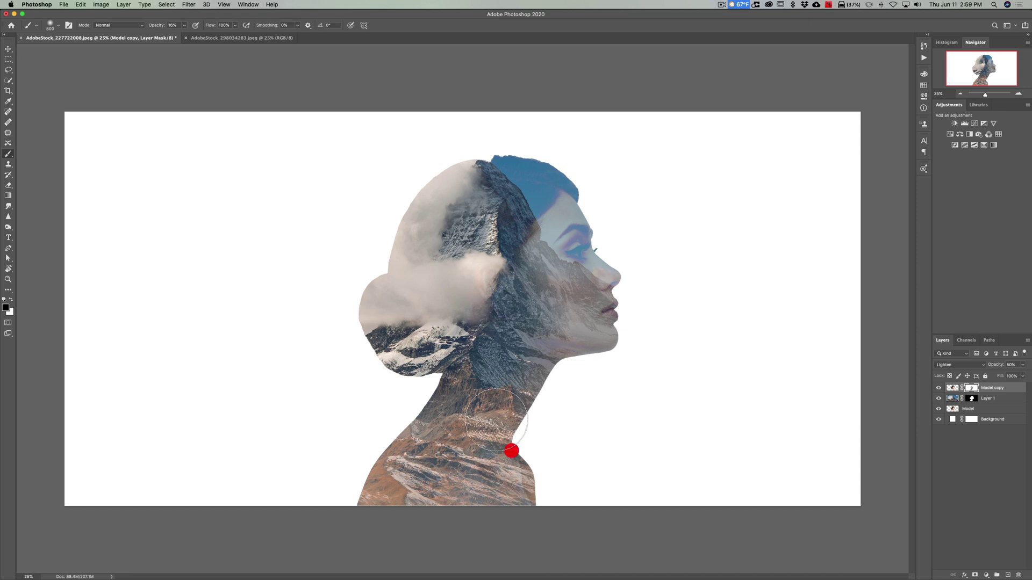
pyautogui.click(481, 251)
pyautogui.moveTo(495, 236); pyautogui.dragTo(414, 180)
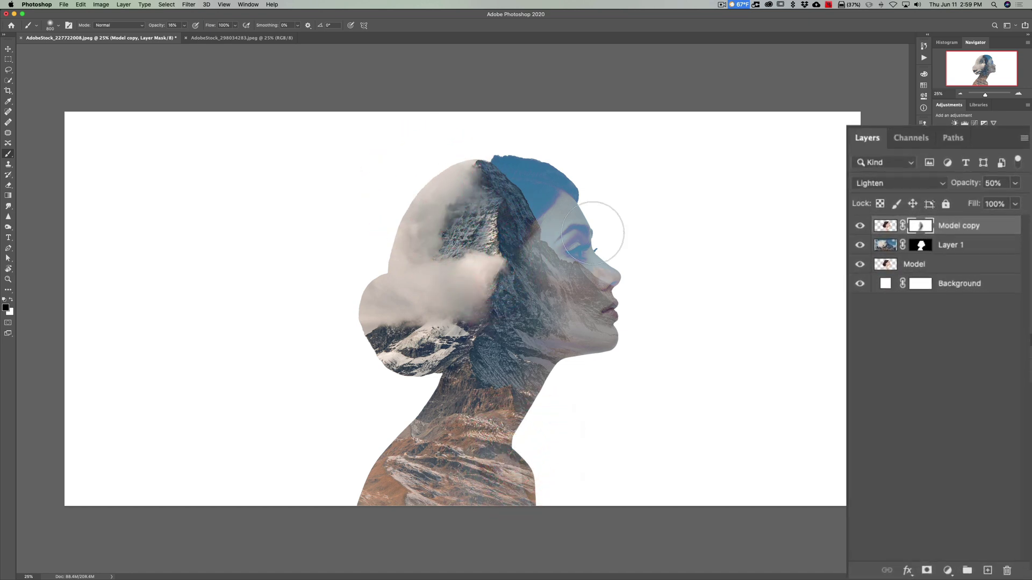
# Step: On Layer 1's mask, brush at 16% over the crown, forehead, eye, lips and chin to restore hair and face
pyautogui.click(922, 246)
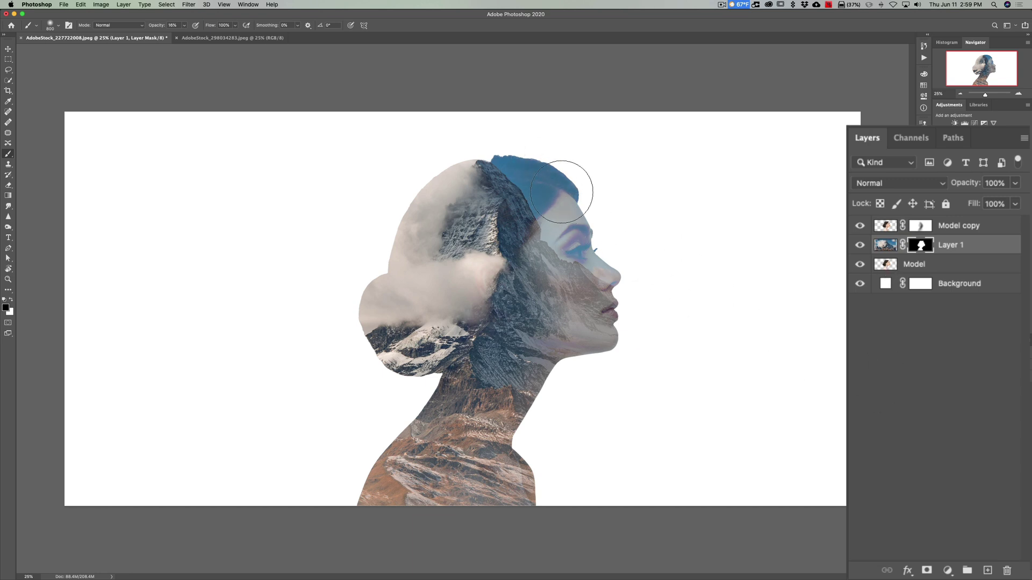
pyautogui.moveTo(557, 191)
pyautogui.mouseDown()
pyautogui.moveTo(551, 174)
pyautogui.moveTo(622, 288)
pyautogui.mouseUp()
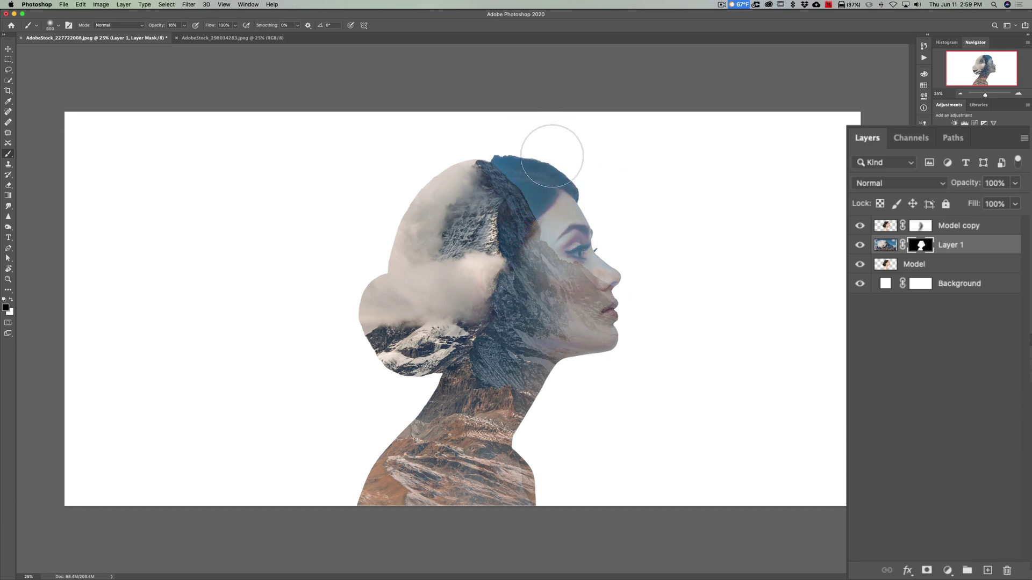
pyautogui.moveTo(550, 175)
pyautogui.mouseDown()
pyautogui.moveTo(561, 212)
pyautogui.moveTo(585, 223)
pyautogui.mouseUp()
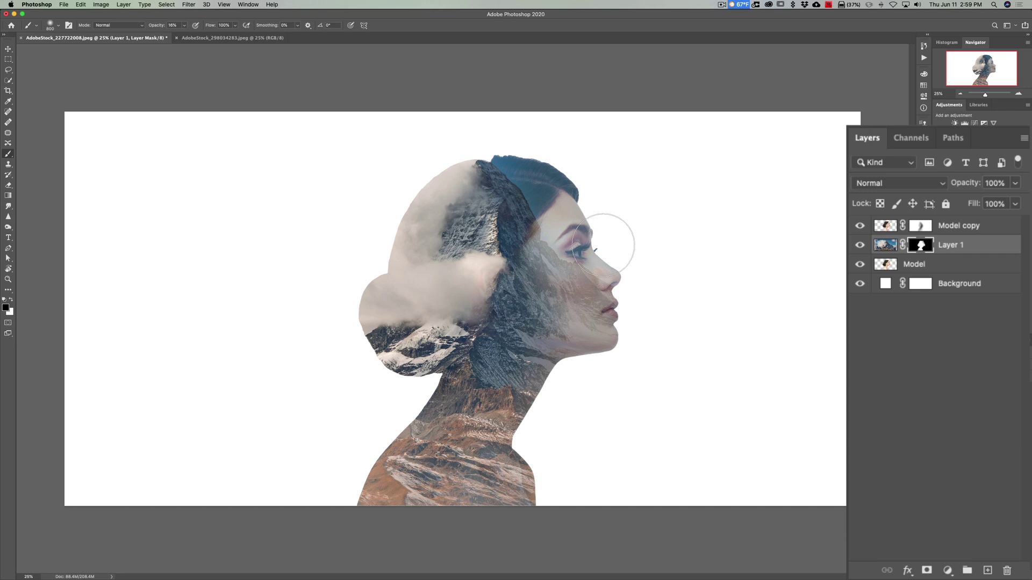
pyautogui.moveTo(607, 352); pyautogui.dragTo(574, 182)
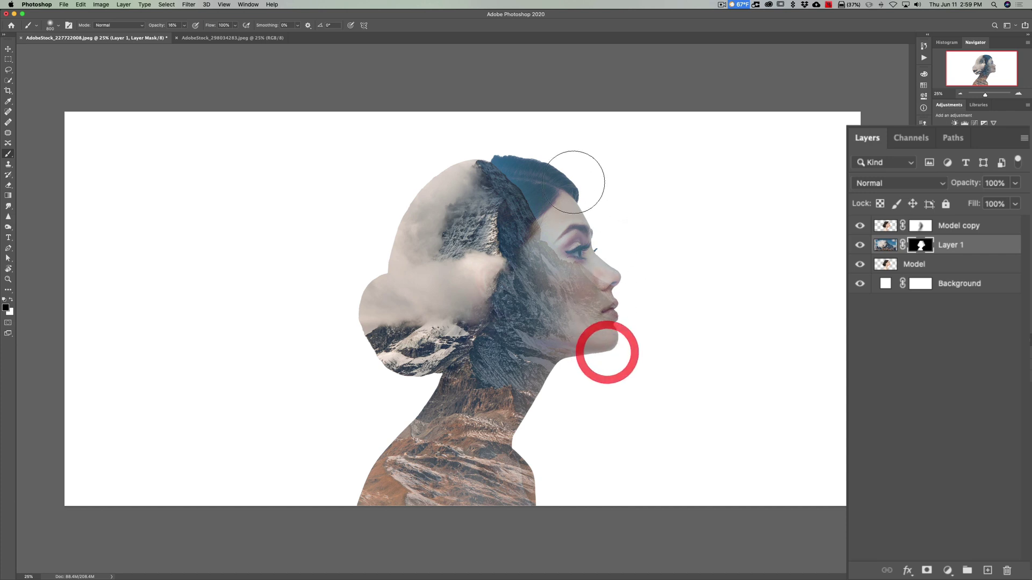
pyautogui.click(521, 152)
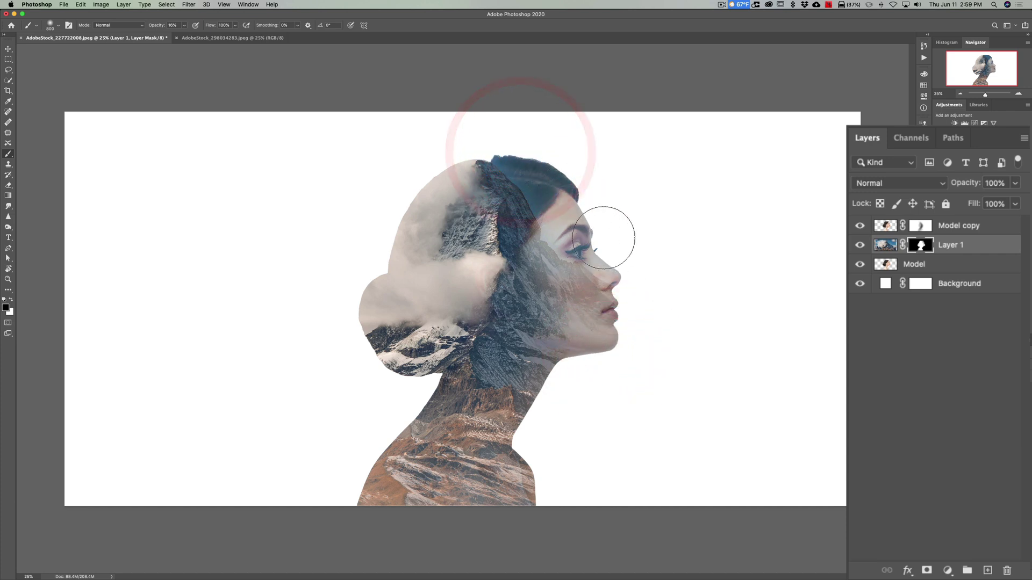
pyautogui.click(602, 374)
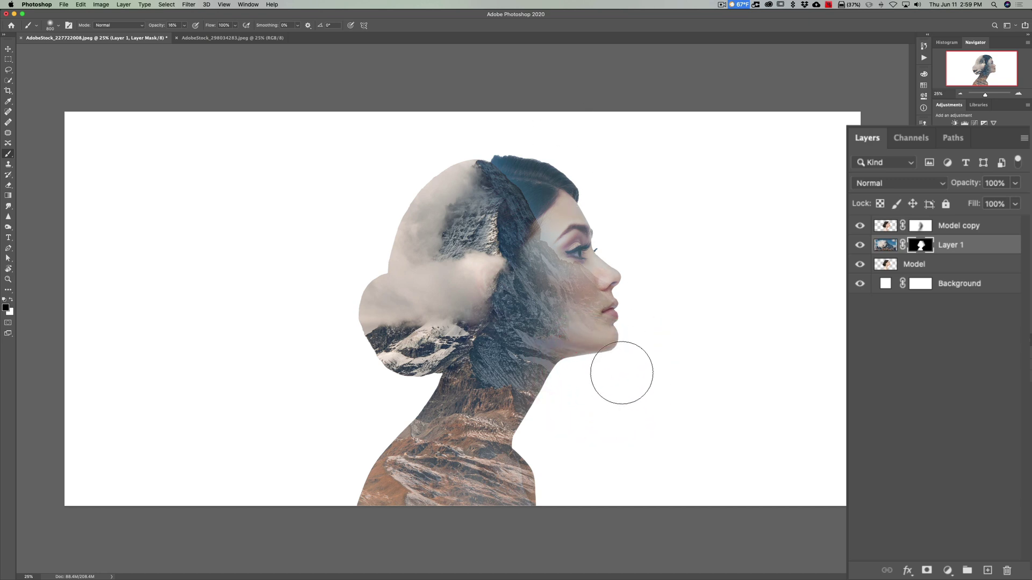
pyautogui.click(623, 364)
pyautogui.click(618, 338)
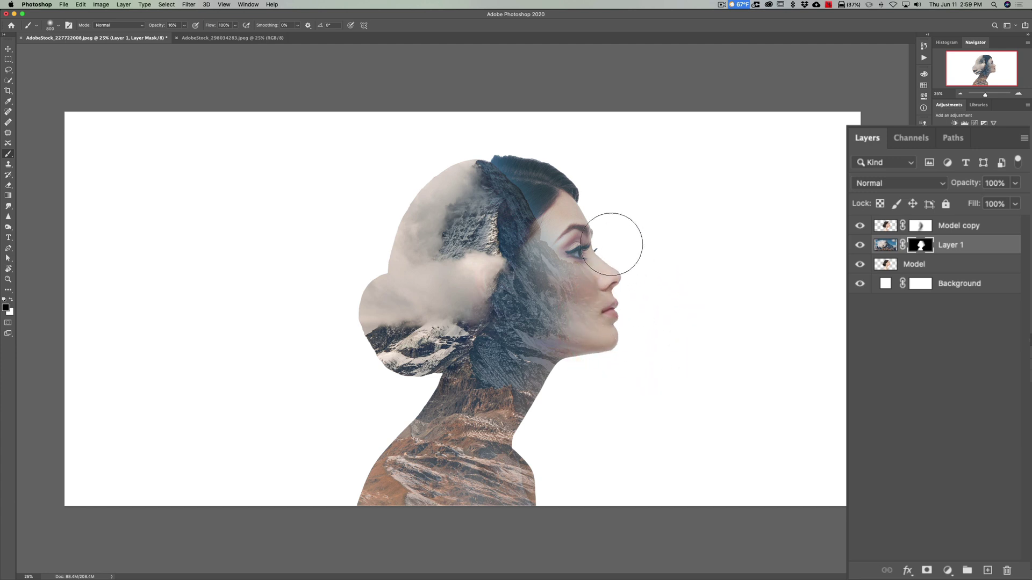
pyautogui.click(529, 148)
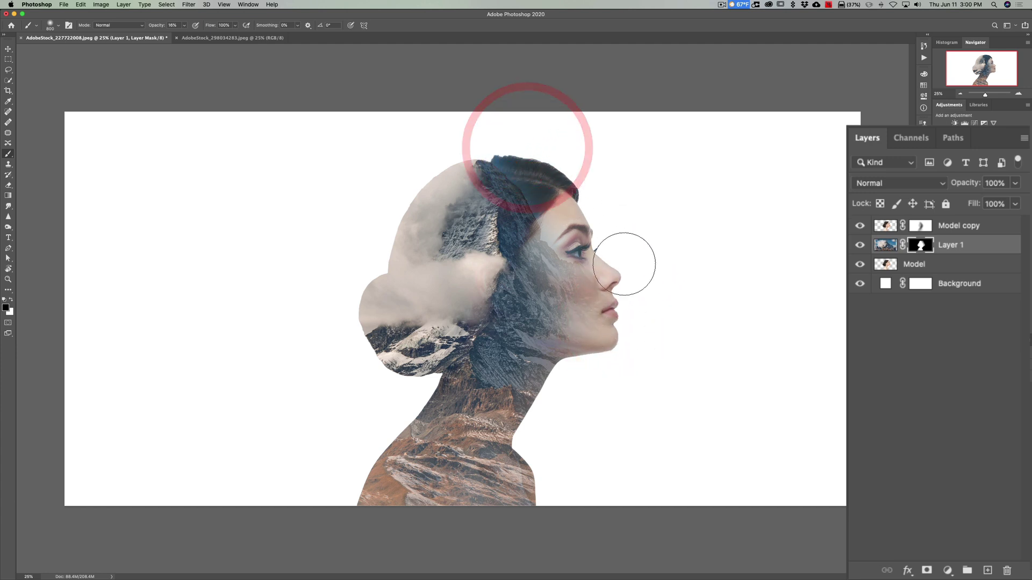
pyautogui.click(615, 356)
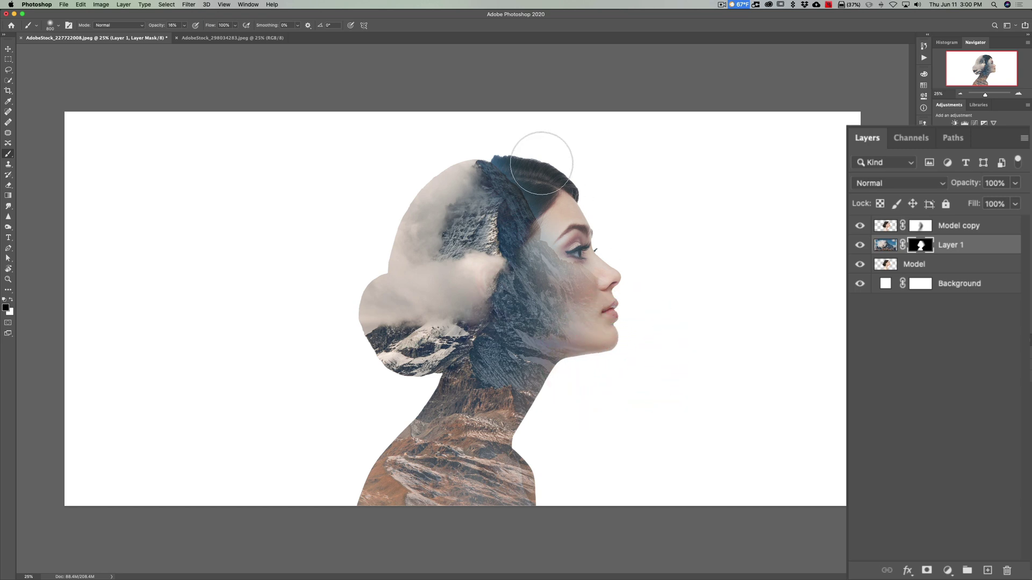
pyautogui.click(517, 147)
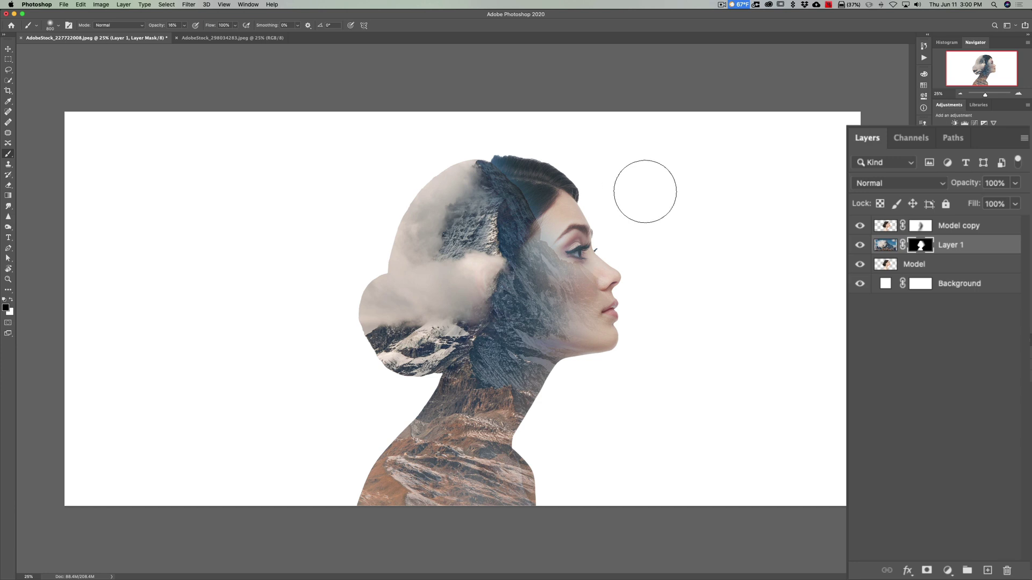
pyautogui.click(983, 247)
# Step: Duplicate Layer 1 as Layer 1 copy and delete the copy's layer mask without applying it
pyautogui.press('super')
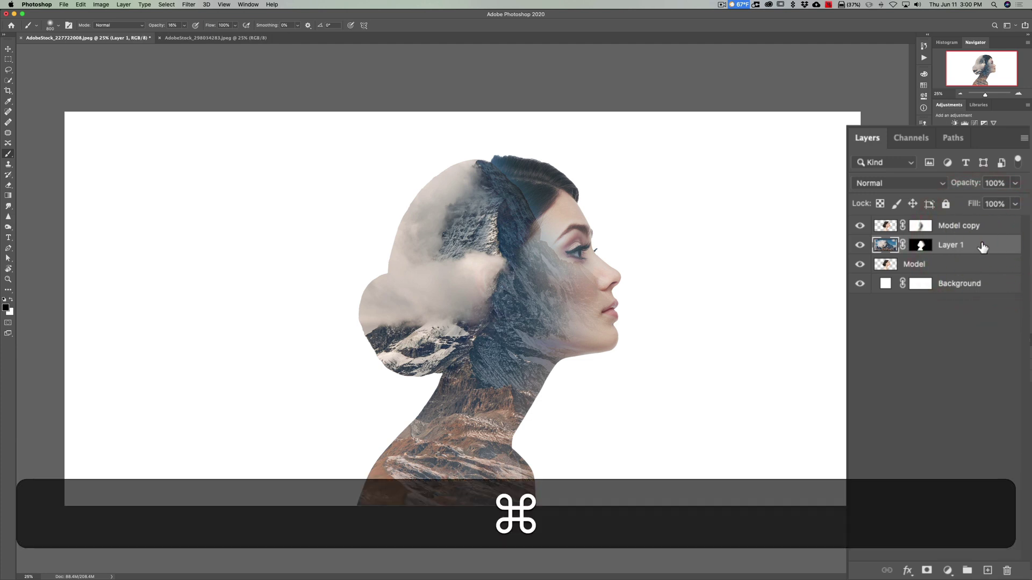
pyautogui.press('super+j')
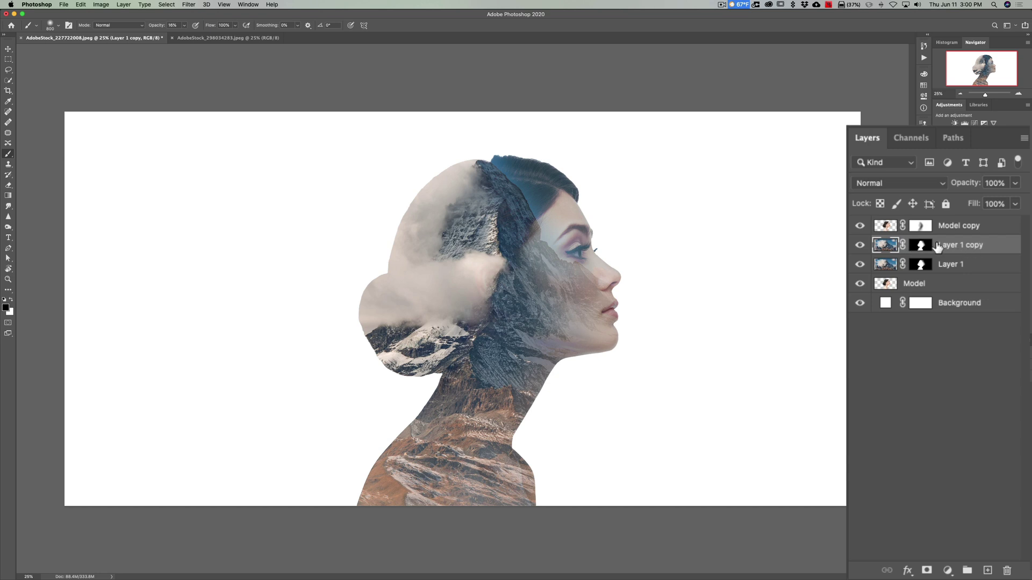
pyautogui.click(922, 246)
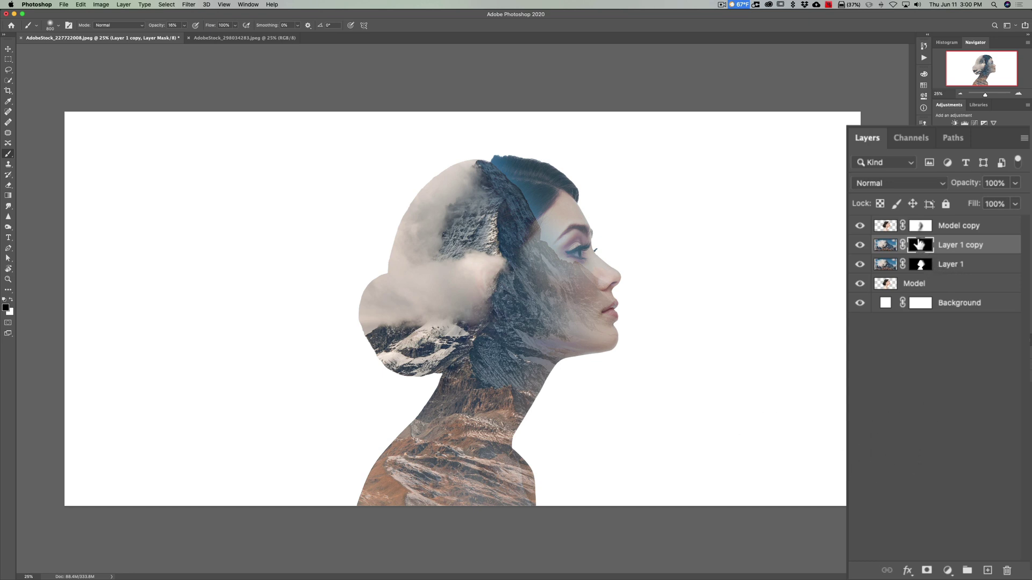
pyautogui.moveTo(920, 245); pyautogui.dragTo(1007, 571)
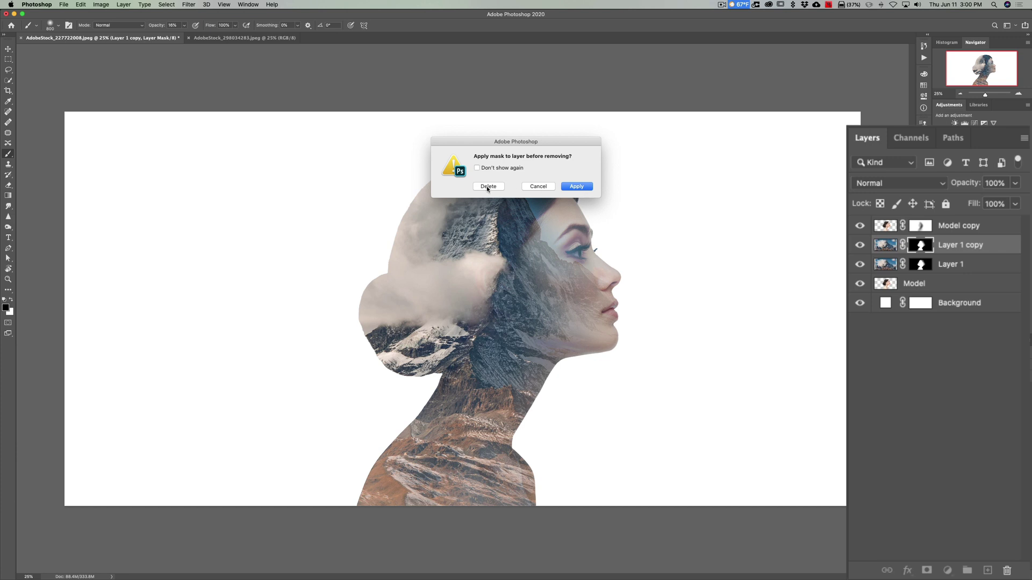
pyautogui.click(486, 186)
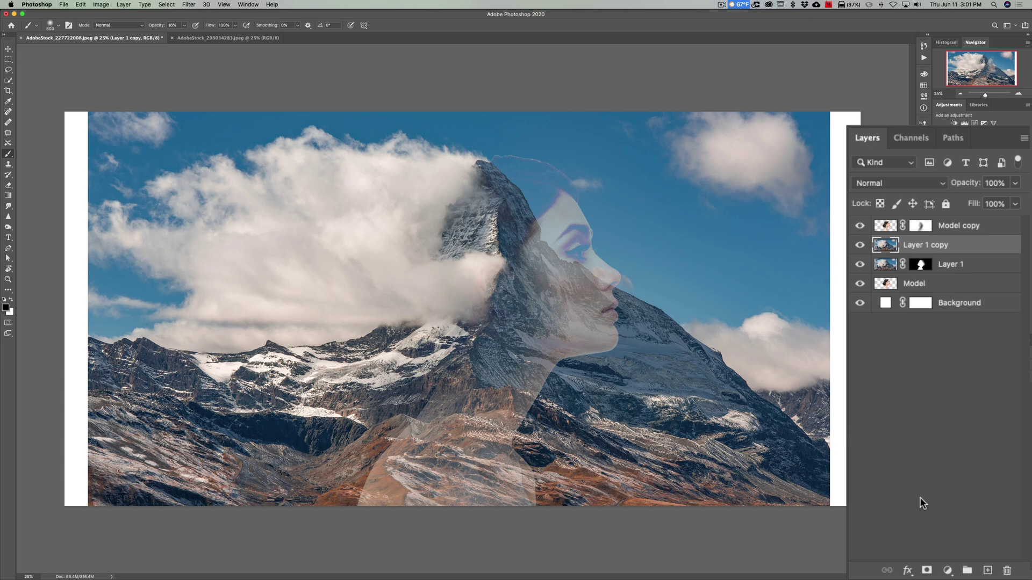
# Step: Fill Layer 1 copy's mask black, then paint white at 47% to reveal clouds around the head
pyautogui.keyDown('alt'); pyautogui.click(927, 571); pyautogui.keyUp('alt')
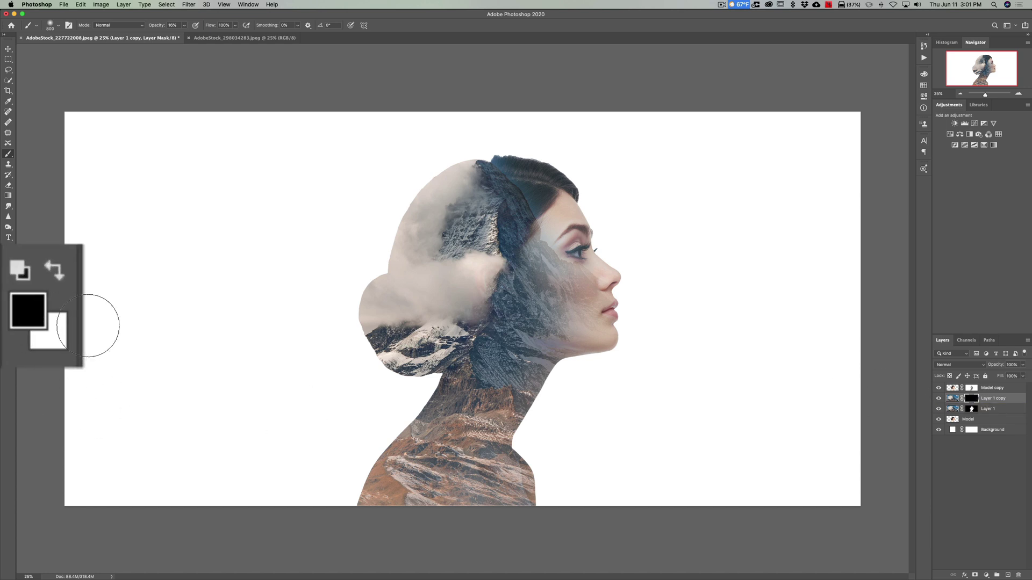
pyautogui.press('x')
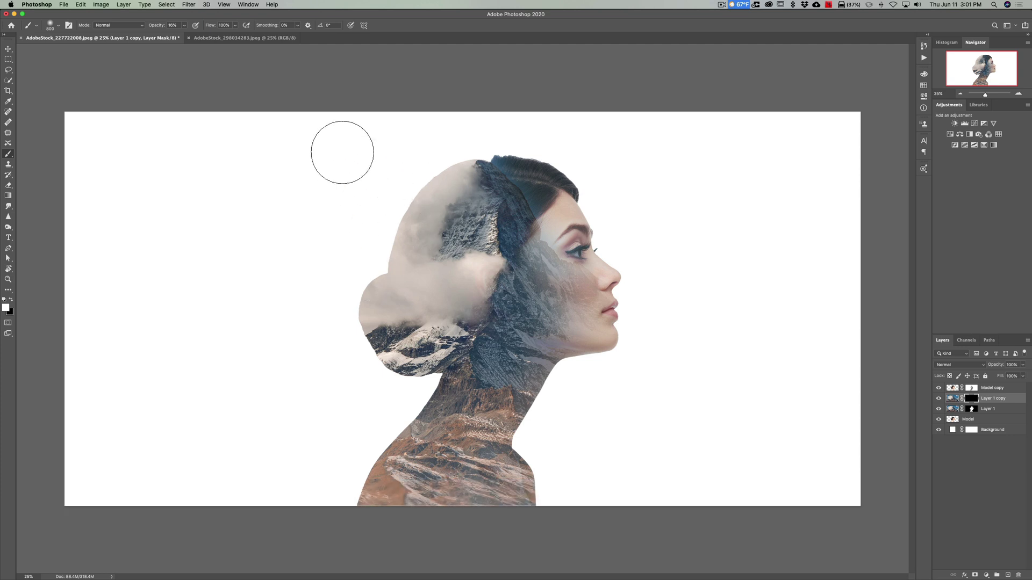
pyautogui.moveTo(272, 29); pyautogui.dragTo(296, 25)
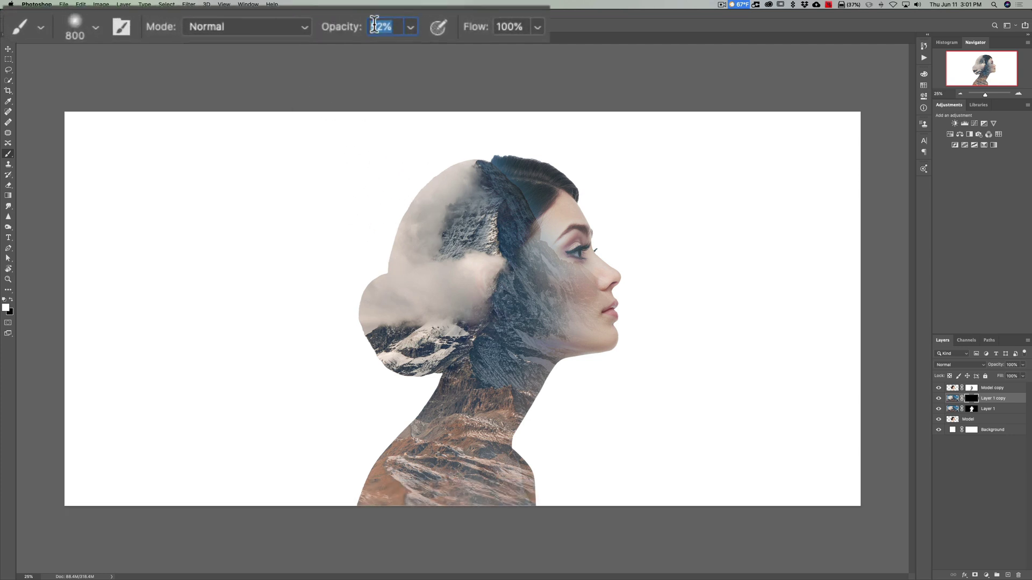
pyautogui.moveTo(427, 195)
pyautogui.mouseDown()
pyautogui.moveTo(405, 196)
pyautogui.moveTo(428, 186)
pyautogui.moveTo(321, 241)
pyautogui.moveTo(375, 227)
pyautogui.moveTo(368, 258)
pyautogui.moveTo(349, 272)
pyautogui.moveTo(296, 277)
pyautogui.moveTo(368, 293)
pyautogui.mouseUp()
pyautogui.moveTo(403, 229)
pyautogui.mouseDown()
pyautogui.moveTo(371, 307)
pyautogui.moveTo(429, 190)
pyautogui.moveTo(365, 297)
pyautogui.moveTo(254, 325)
pyautogui.moveTo(328, 317)
pyautogui.moveTo(321, 300)
pyautogui.moveTo(387, 229)
pyautogui.moveTo(201, 227)
pyautogui.moveTo(355, 215)
pyautogui.moveTo(212, 206)
pyautogui.moveTo(291, 204)
pyautogui.moveTo(120, 229)
pyautogui.moveTo(141, 248)
pyautogui.moveTo(104, 283)
pyautogui.moveTo(230, 340)
pyautogui.moveTo(200, 349)
pyautogui.moveTo(174, 322)
pyautogui.moveTo(138, 321)
pyautogui.moveTo(127, 297)
pyautogui.mouseUp()
pyautogui.moveTo(145, 260); pyautogui.dragTo(92, 212)
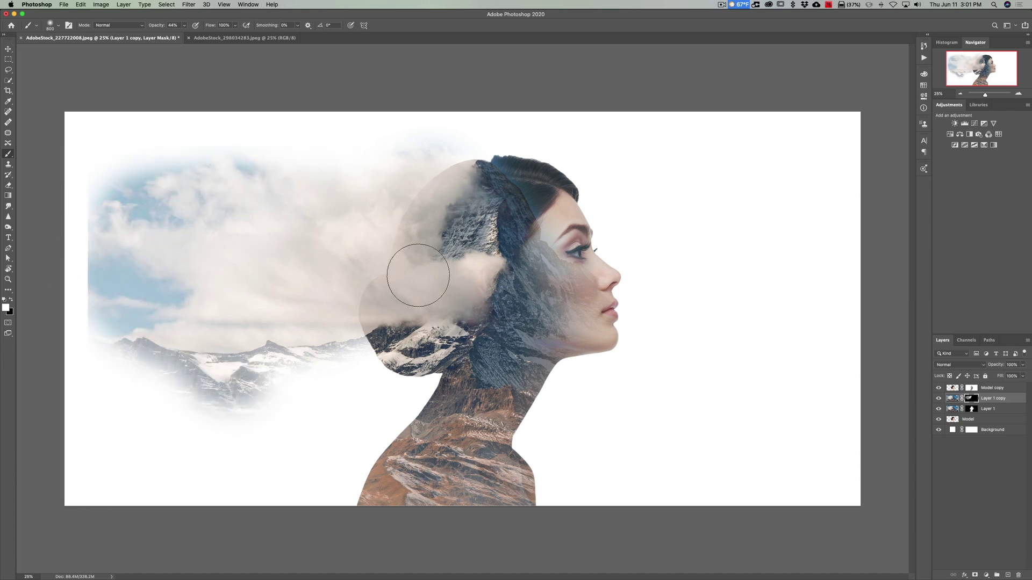
pyautogui.click(249, 188)
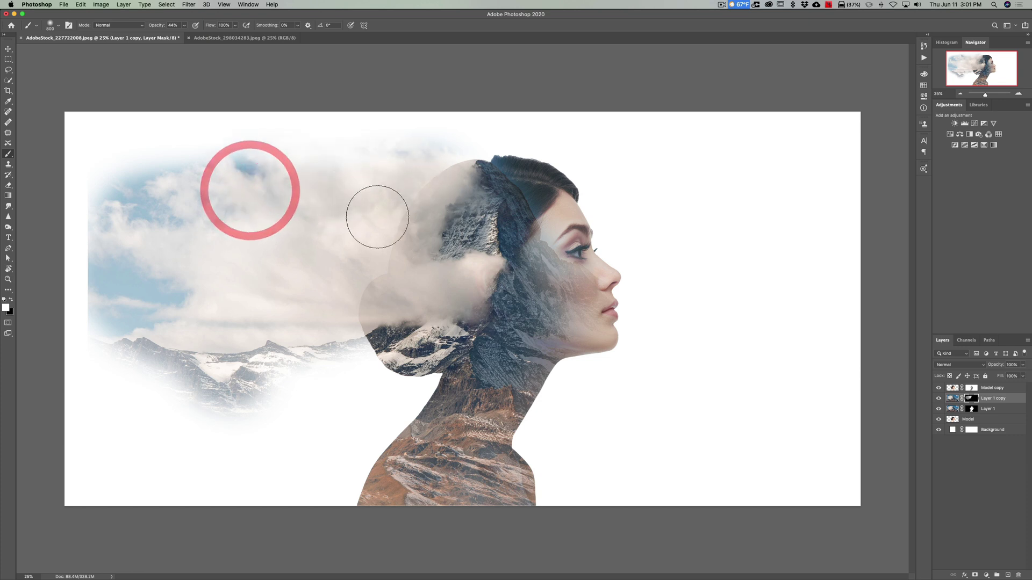
pyautogui.moveTo(392, 237)
pyautogui.mouseDown()
pyautogui.moveTo(323, 263)
pyautogui.moveTo(270, 393)
pyautogui.moveTo(192, 413)
pyautogui.moveTo(228, 414)
pyautogui.mouseUp()
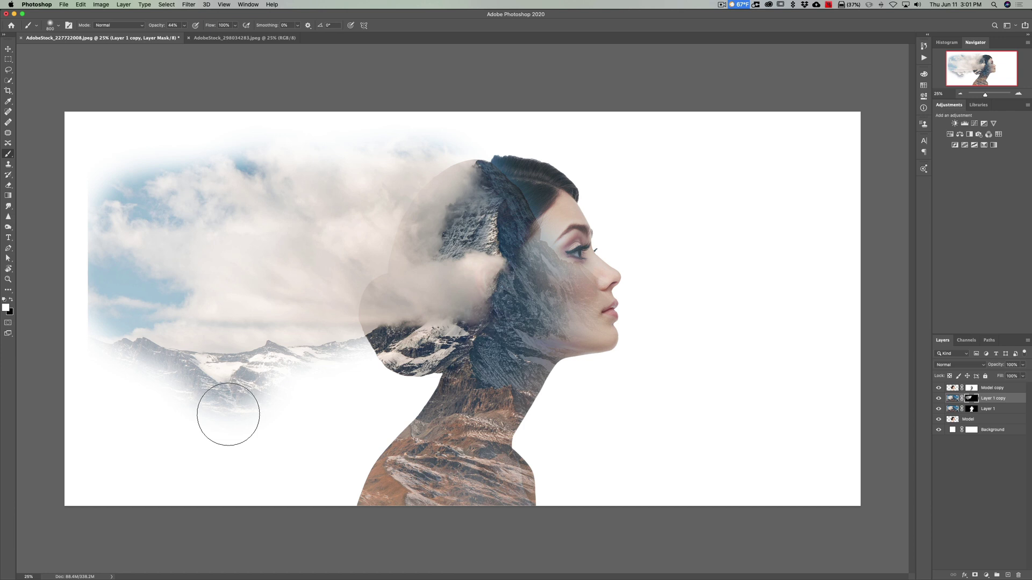
# Step: Paint black to fade the lower-left mountains into mist, undoing an over-strong reveal stroke
pyautogui.press('x')
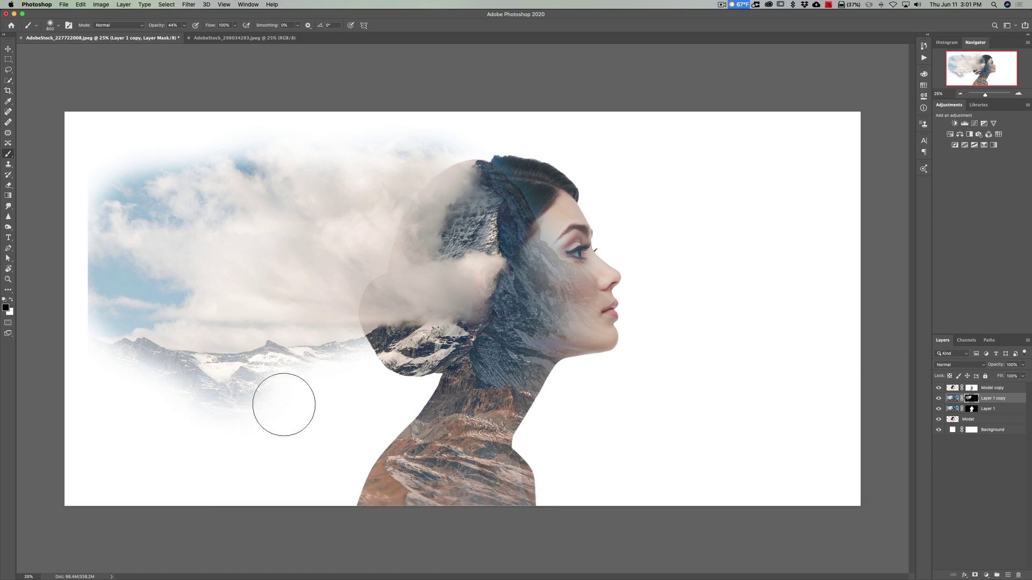
pyautogui.moveTo(284, 405)
pyautogui.mouseDown()
pyautogui.moveTo(152, 405)
pyautogui.moveTo(235, 410)
pyautogui.mouseUp()
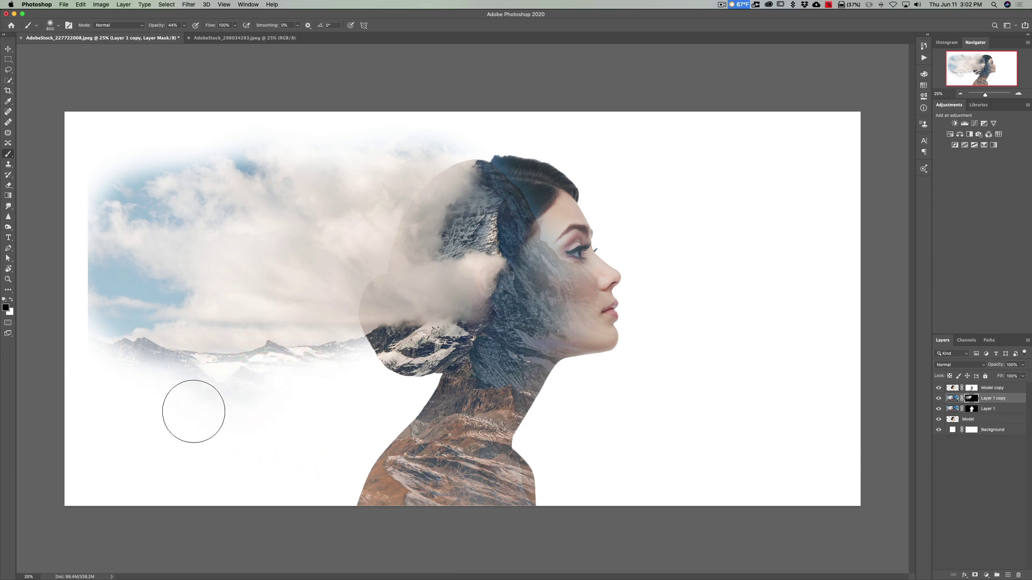
pyautogui.click(233, 417)
pyautogui.press('x')
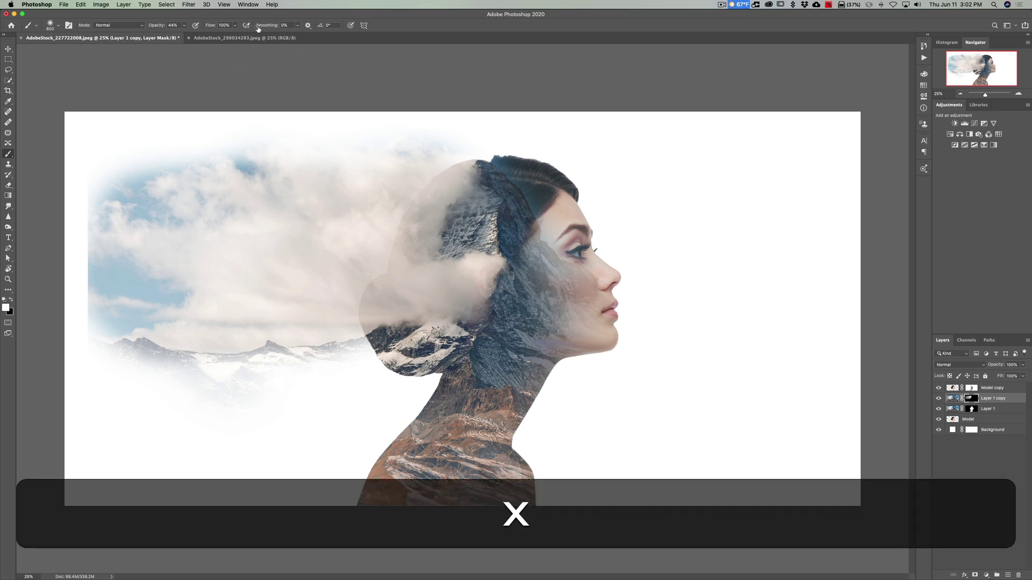
pyautogui.click(146, 25)
pyautogui.moveTo(341, 408)
pyautogui.mouseDown()
pyautogui.moveTo(272, 435)
pyautogui.moveTo(307, 411)
pyautogui.mouseUp()
pyautogui.press('super')
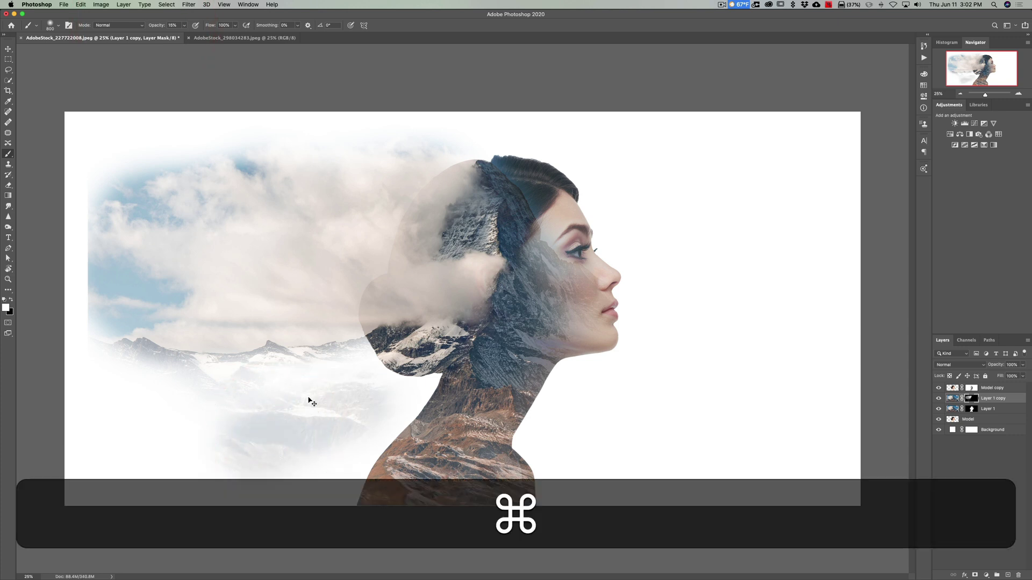
pyautogui.press('super+z')
pyautogui.press('super+z')
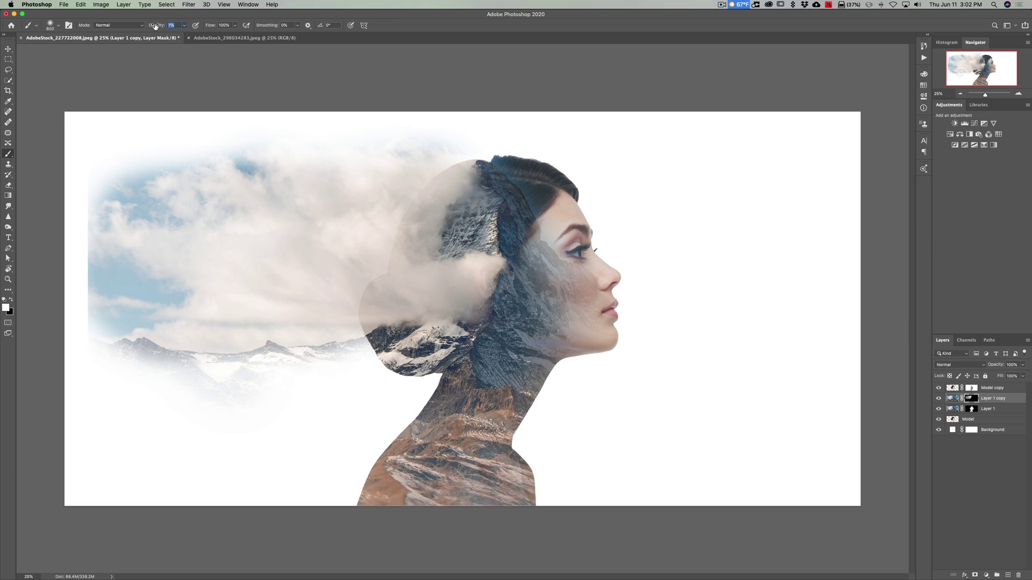
# Step: At 7% opacity, softly paint lower-left mountains back in and blend cloud over the head
pyautogui.click(153, 26)
pyautogui.moveTo(348, 396)
pyautogui.mouseDown()
pyautogui.moveTo(176, 464)
pyautogui.moveTo(272, 430)
pyautogui.moveTo(143, 419)
pyautogui.mouseUp()
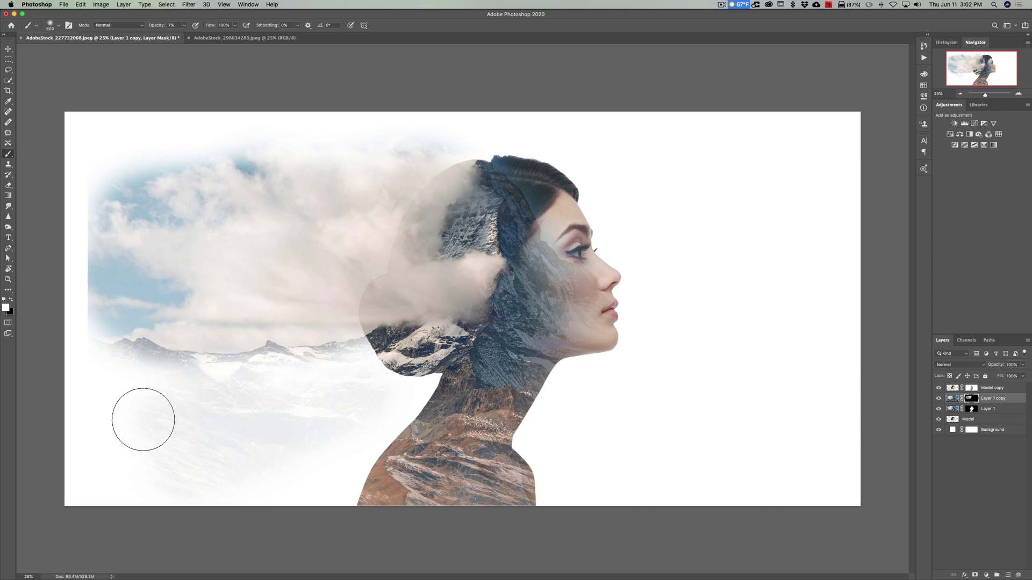
pyautogui.moveTo(288, 408)
pyautogui.mouseDown()
pyautogui.moveTo(343, 392)
pyautogui.moveTo(286, 403)
pyautogui.mouseUp()
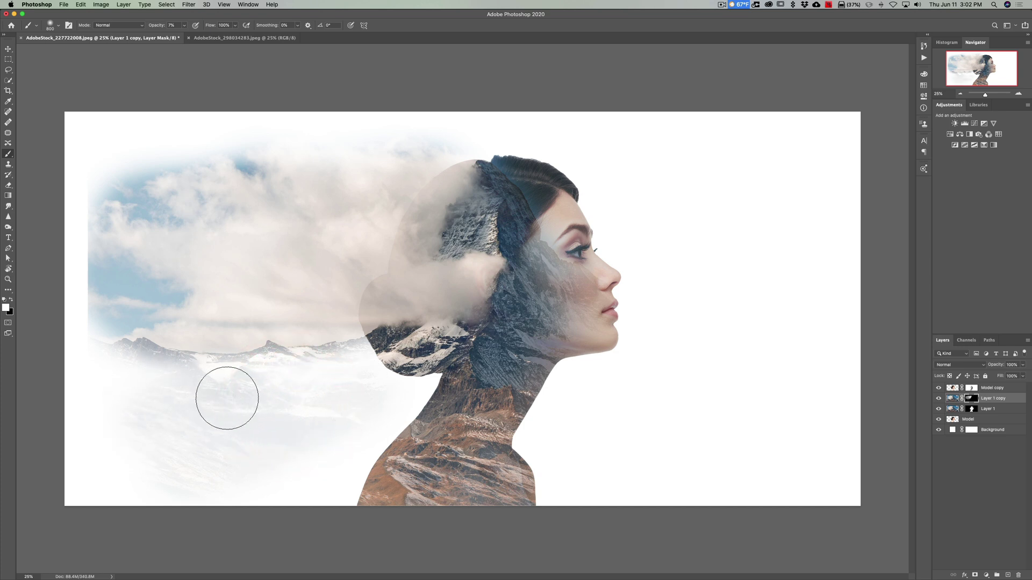
pyautogui.moveTo(113, 417); pyautogui.dragTo(168, 451)
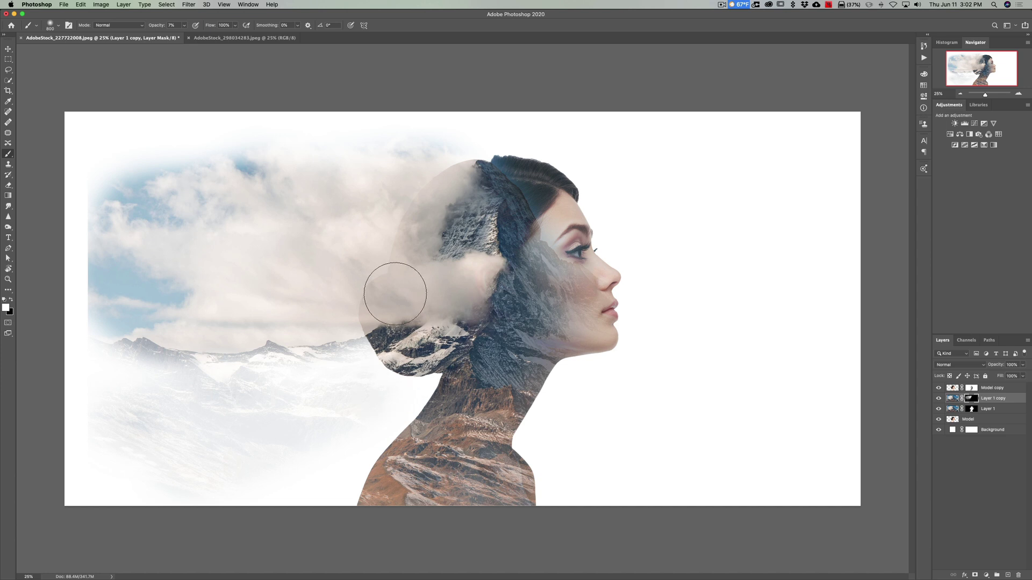
pyautogui.moveTo(395, 294)
pyautogui.mouseDown()
pyautogui.moveTo(426, 210)
pyautogui.moveTo(382, 231)
pyautogui.moveTo(346, 290)
pyautogui.moveTo(257, 309)
pyautogui.moveTo(232, 280)
pyautogui.moveTo(291, 225)
pyautogui.moveTo(423, 238)
pyautogui.moveTo(423, 266)
pyautogui.mouseUp()
# Step: Sample the sky blue into the Background fill and lighten it to #78c6f5
pyautogui.click(994, 432)
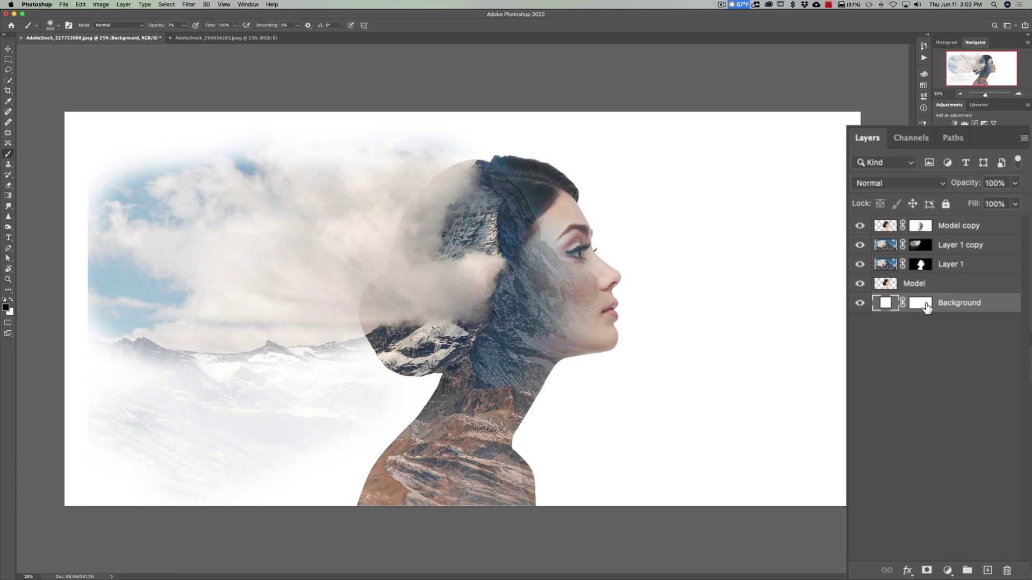
pyautogui.doubleClick(887, 305)
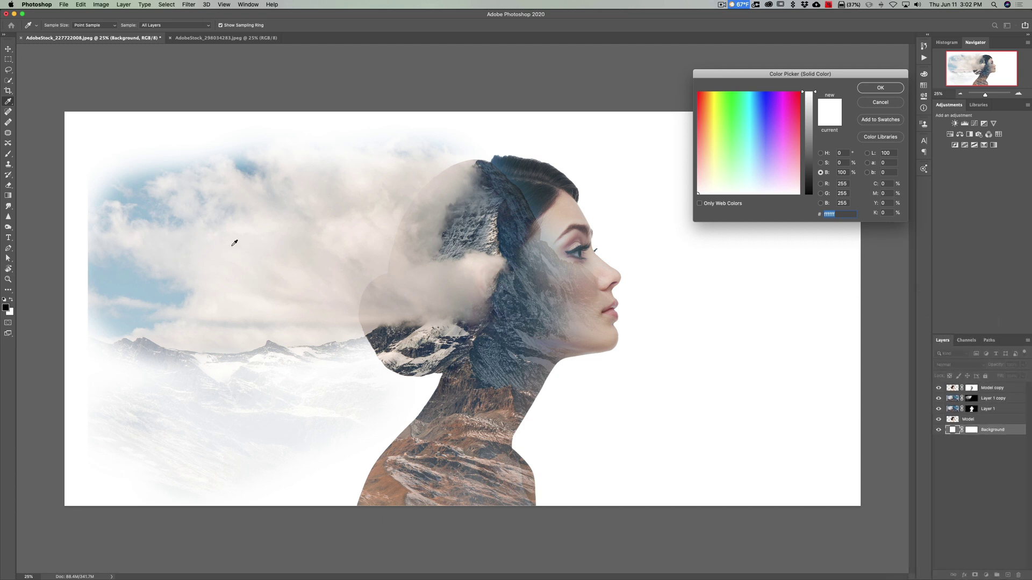
pyautogui.click(149, 288)
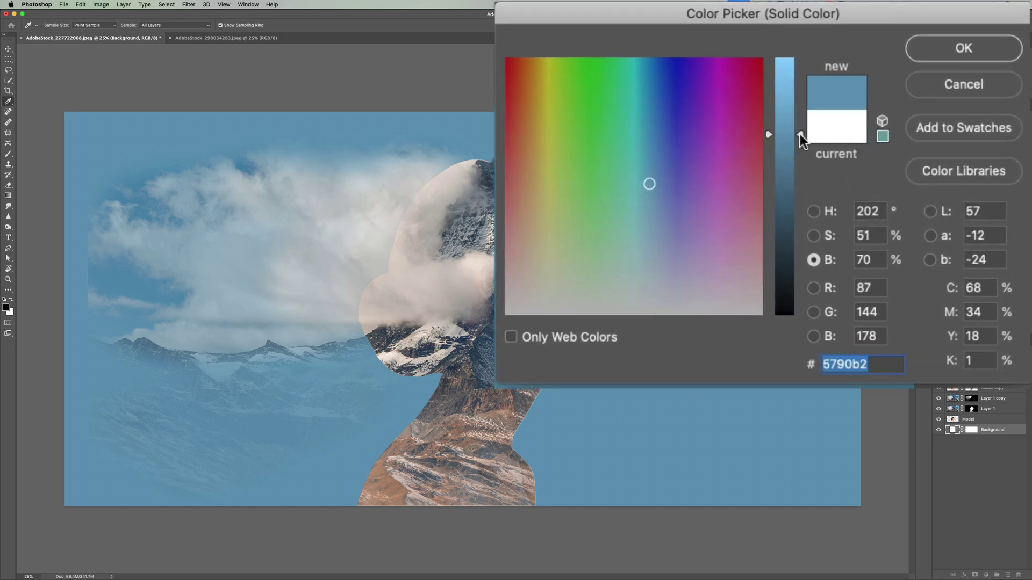
pyautogui.moveTo(800, 133); pyautogui.dragTo(795, 66)
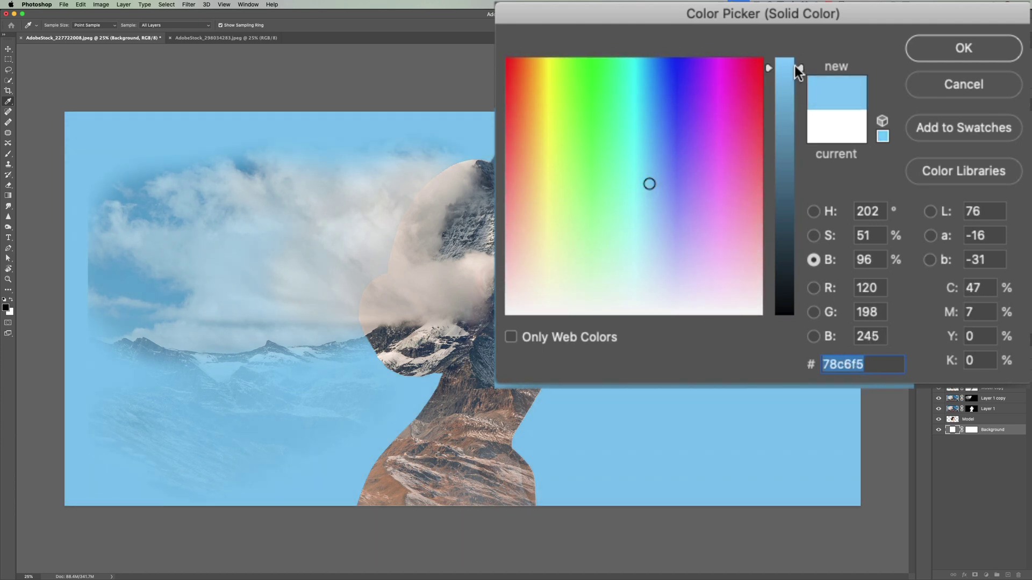
pyautogui.click(967, 49)
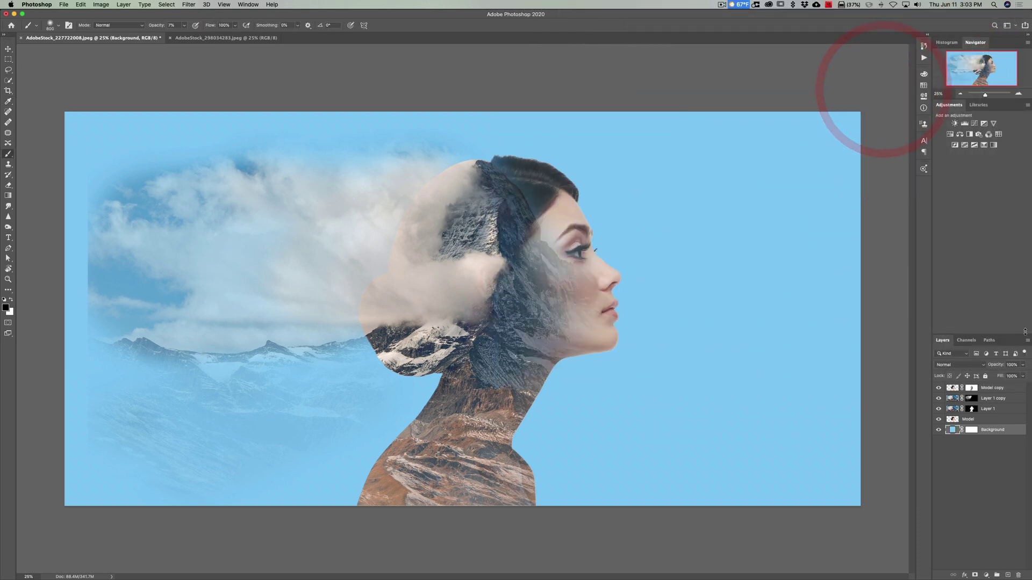
# Step: With Model copy selected, crop in the left, top and right edges and commit
pyautogui.click(1010, 388)
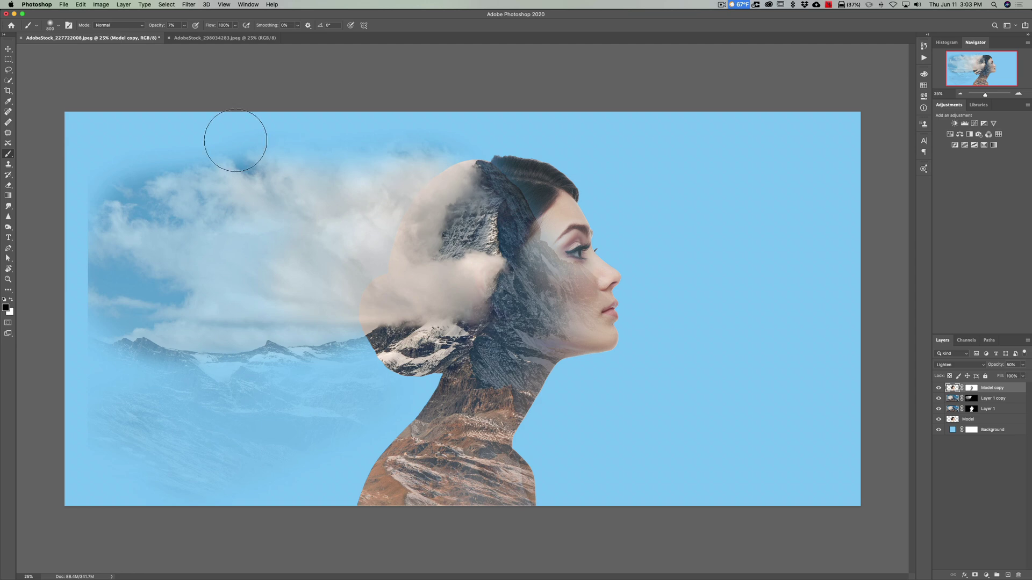
pyautogui.press('c')
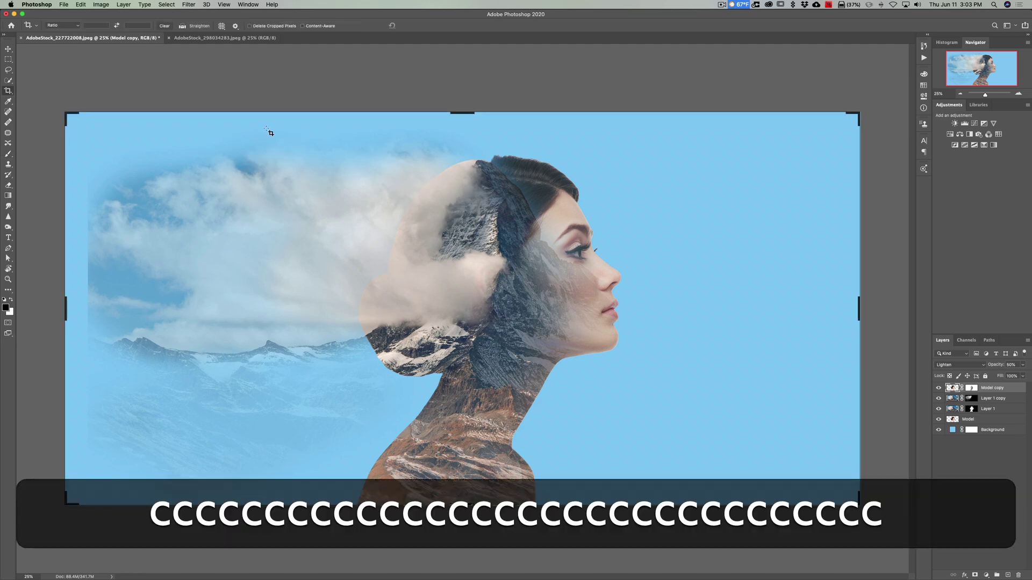
pyautogui.moveTo(64, 307); pyautogui.dragTo(77, 308)
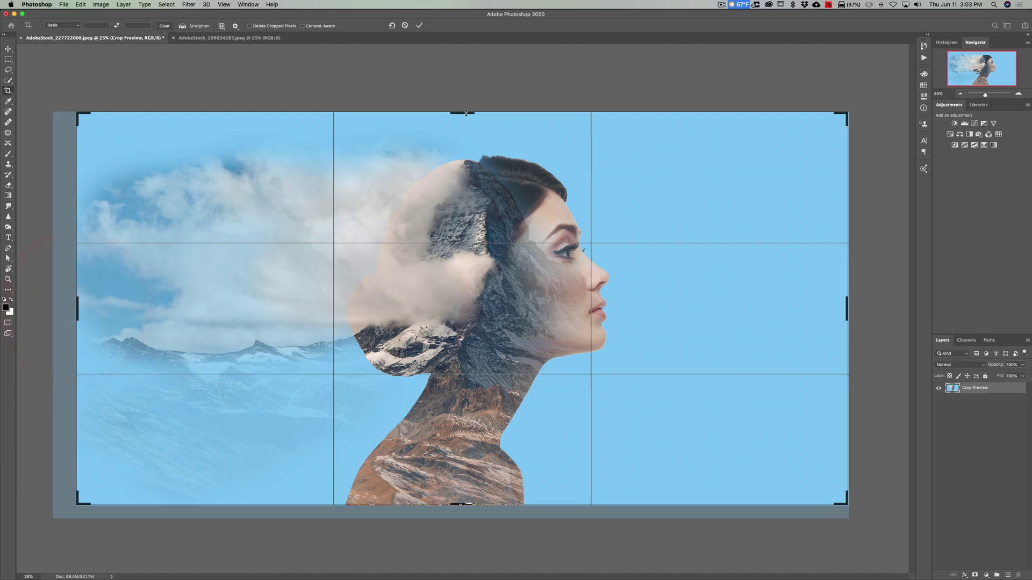
pyautogui.moveTo(465, 113); pyautogui.dragTo(465, 119)
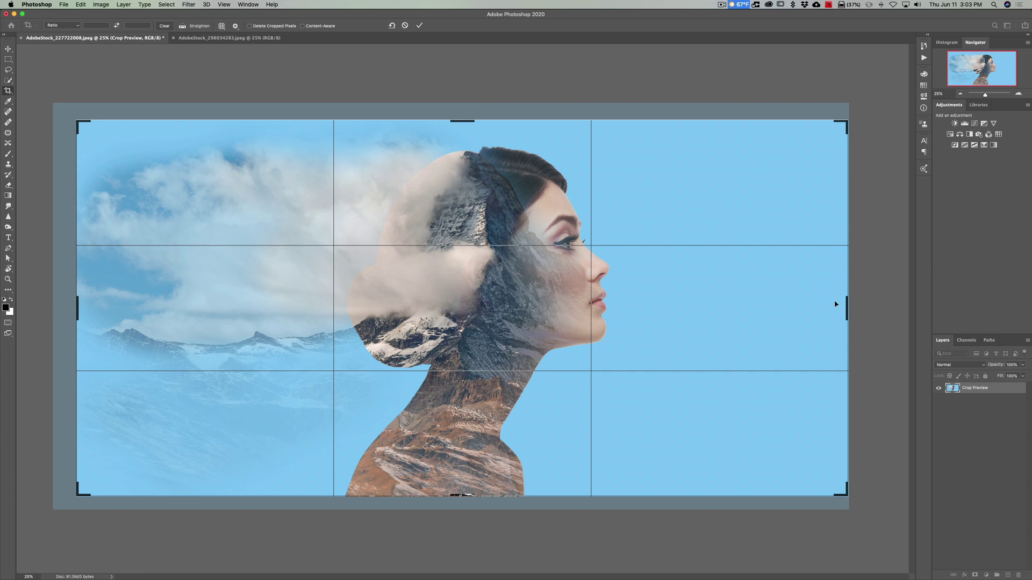
pyautogui.moveTo(847, 307); pyautogui.dragTo(777, 308)
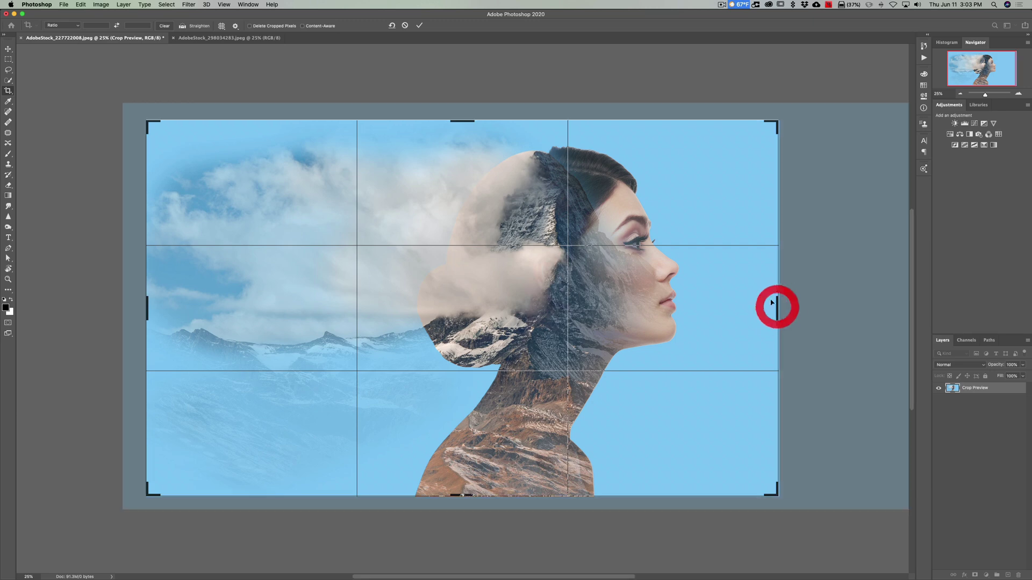
pyautogui.click(419, 26)
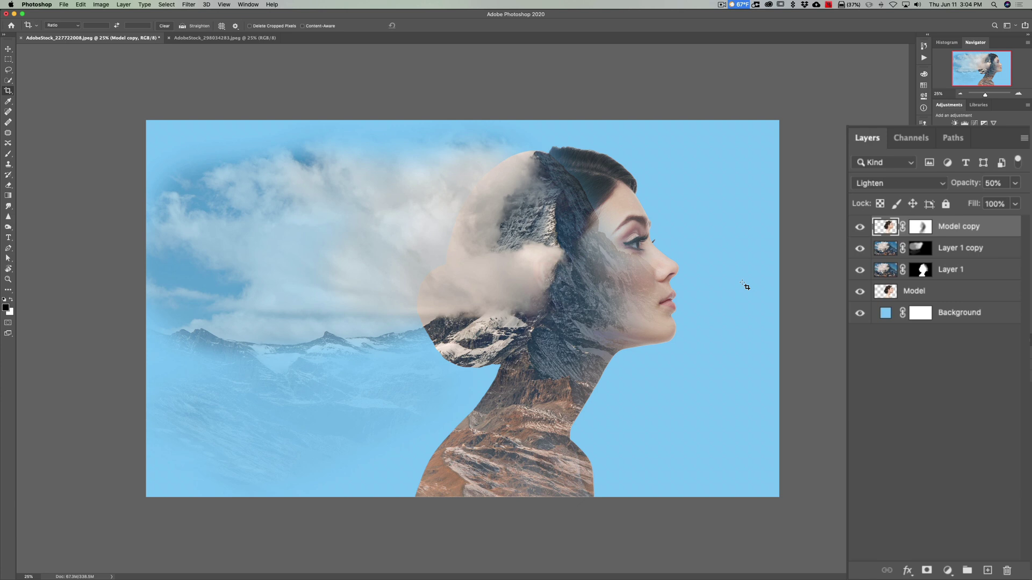
# Step: Stamp all visible layers into a new Layer 2 and desaturate it to black and white
pyautogui.press('shift')
pyautogui.press('alt')
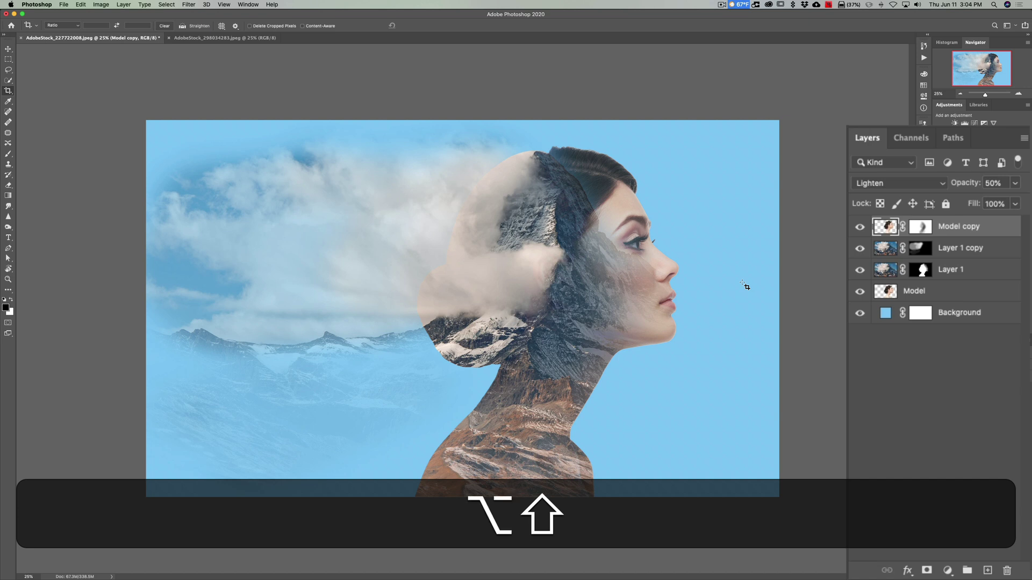
pyautogui.press('super+alt+shift+e')
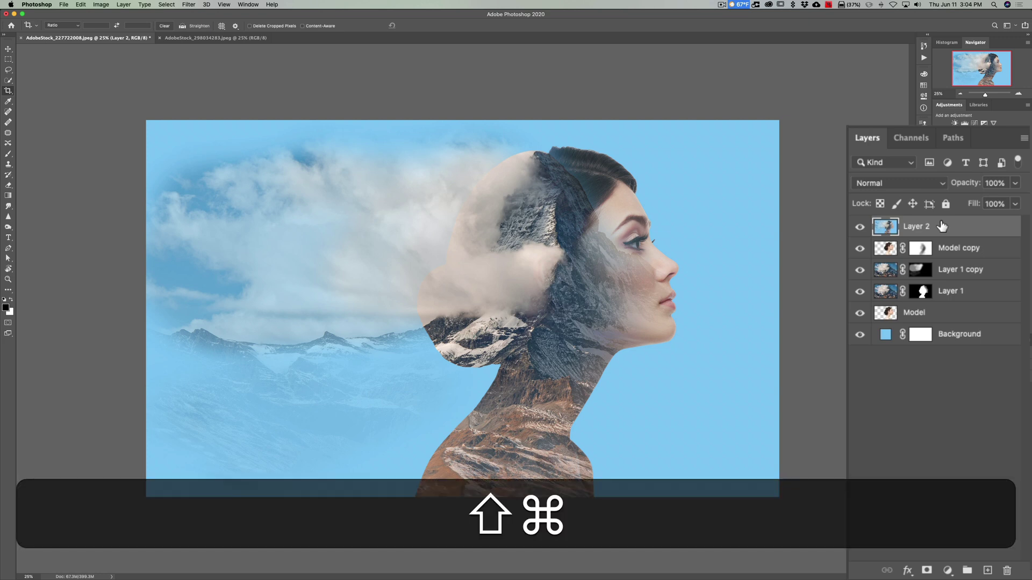
pyautogui.press('shift+cmd+u')
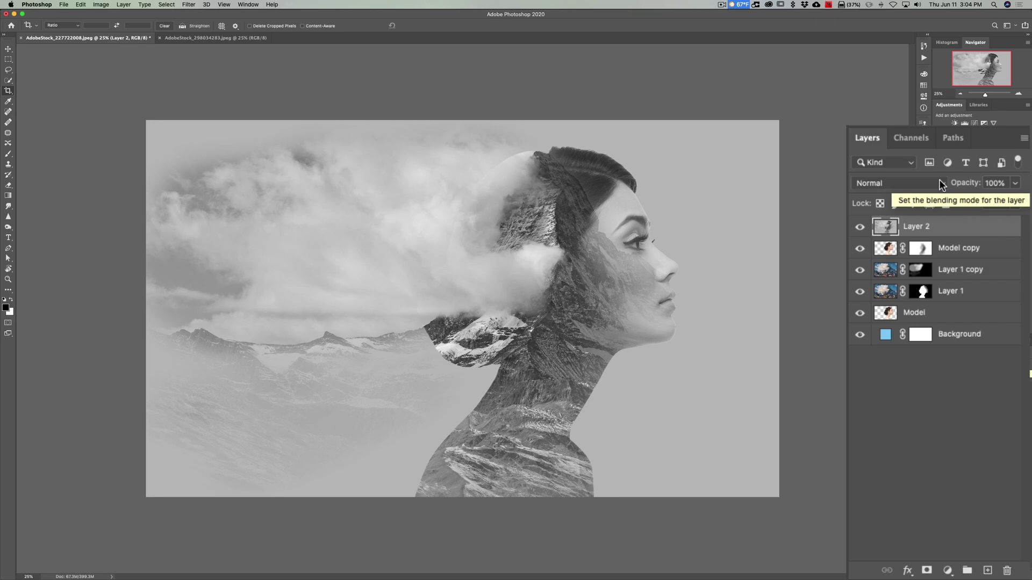
# Step: Set Layer 2's blend mode to Overlay and its opacity to 88%
pyautogui.click(942, 185)
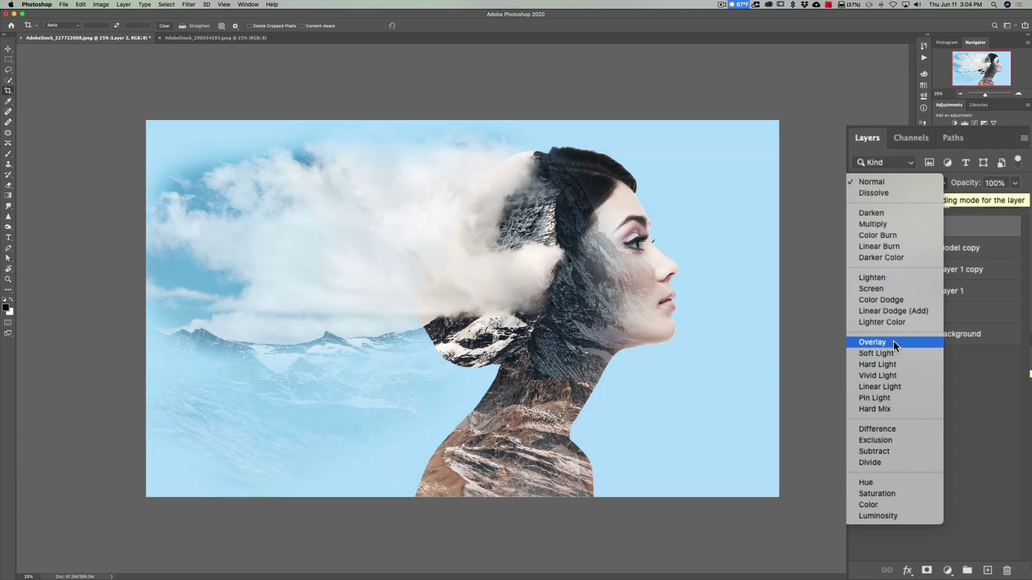
pyautogui.click(894, 344)
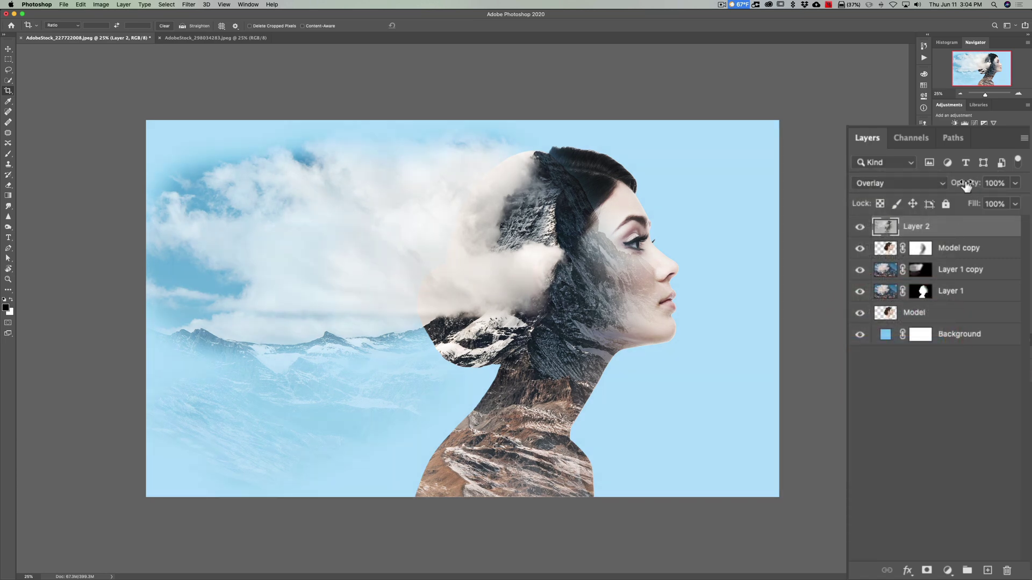
pyautogui.moveTo(965, 185)
pyautogui.mouseDown()
pyautogui.moveTo(952, 186)
pyautogui.moveTo(962, 184)
pyautogui.mouseUp()
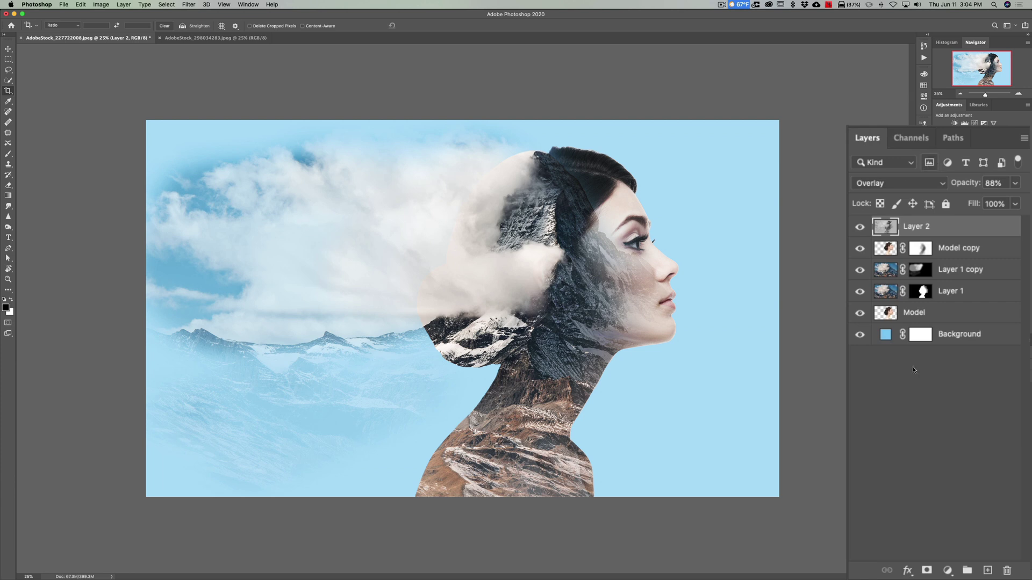